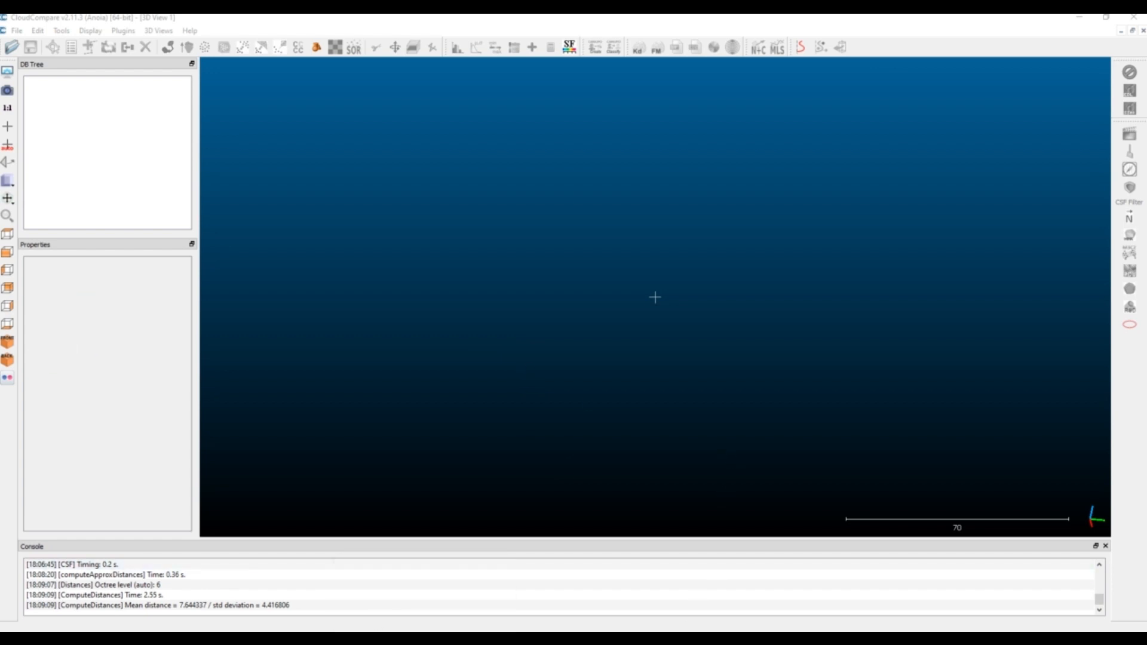
left_click_drag(419, 287, 475, 299)
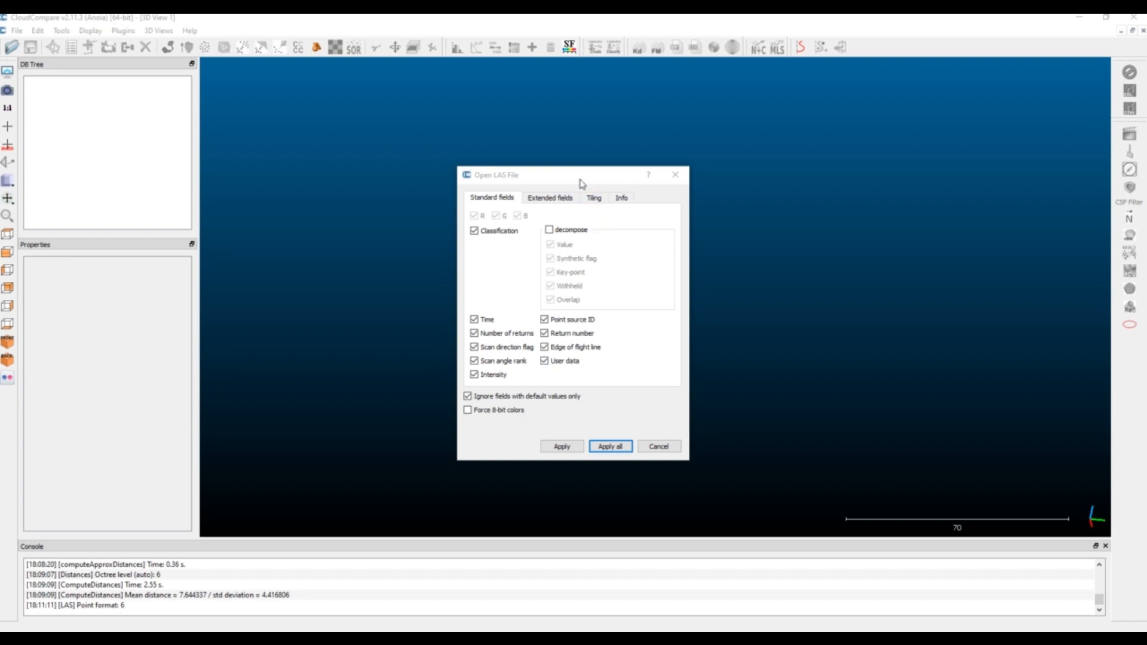
left_click(594, 200)
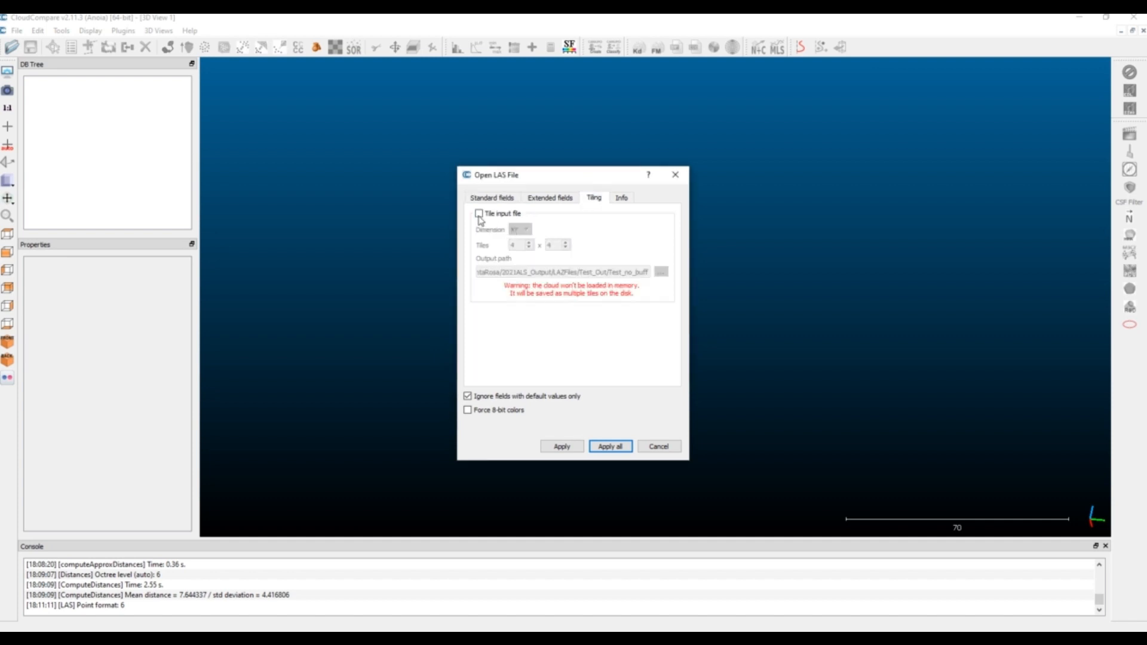
left_click(479, 215)
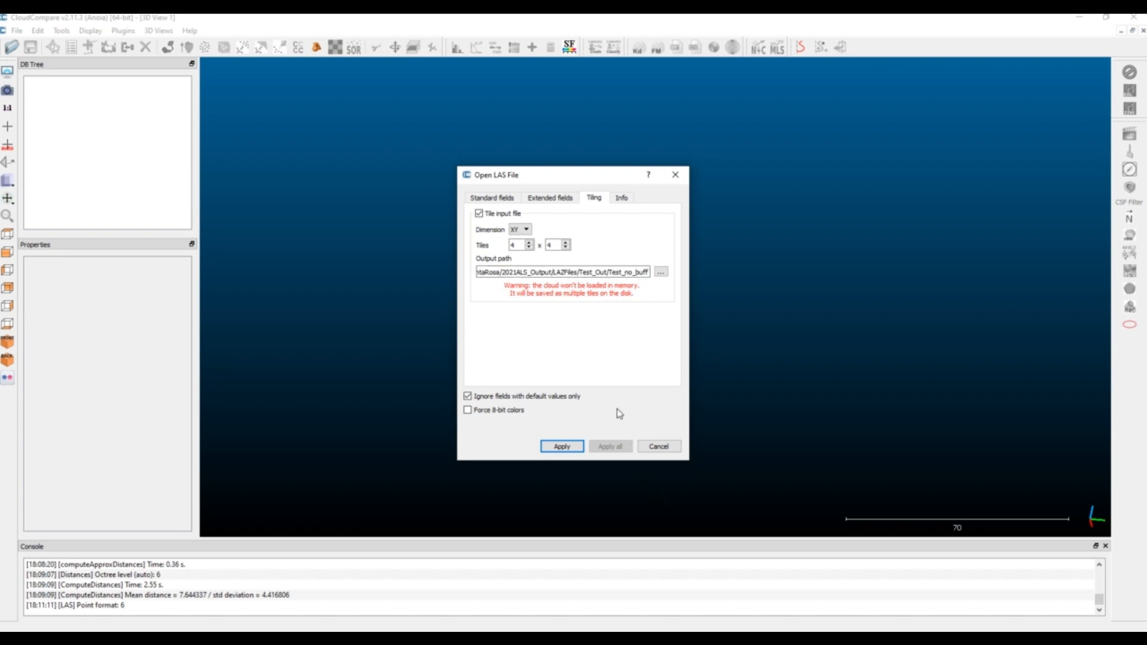
left_click(490, 198)
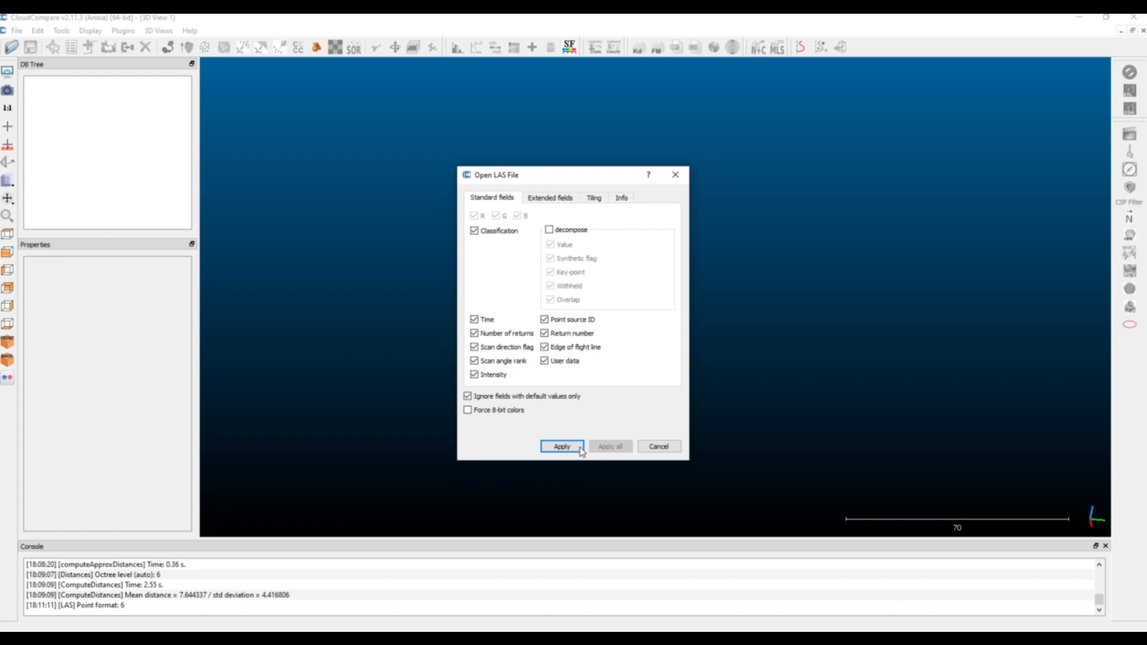
left_click(577, 447)
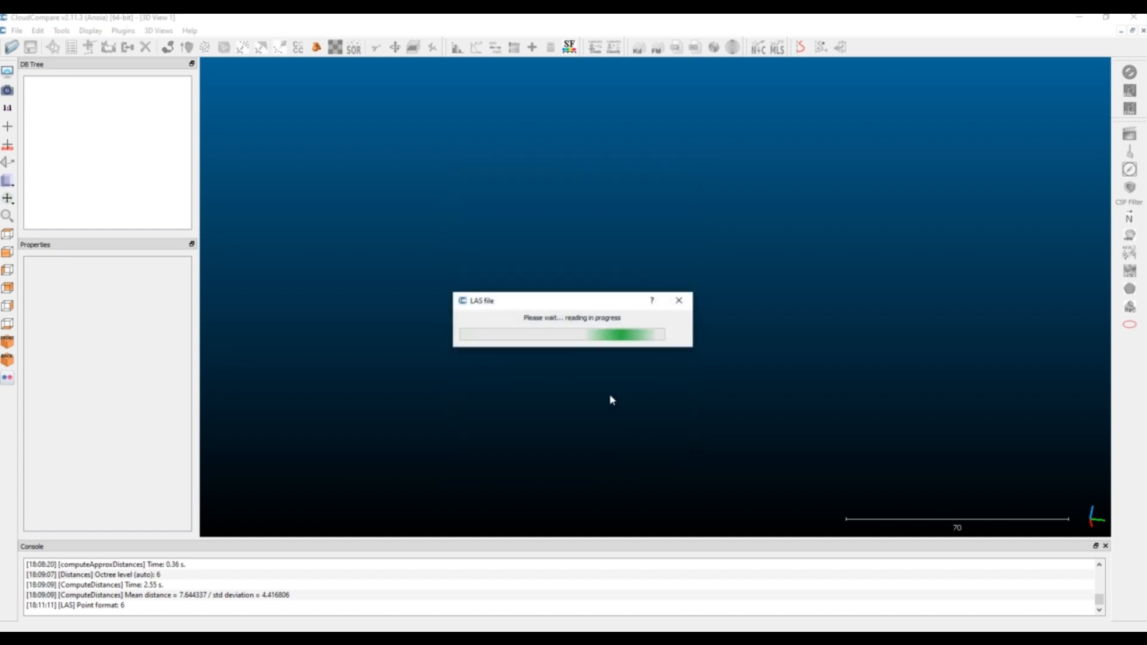
left_click(674, 301)
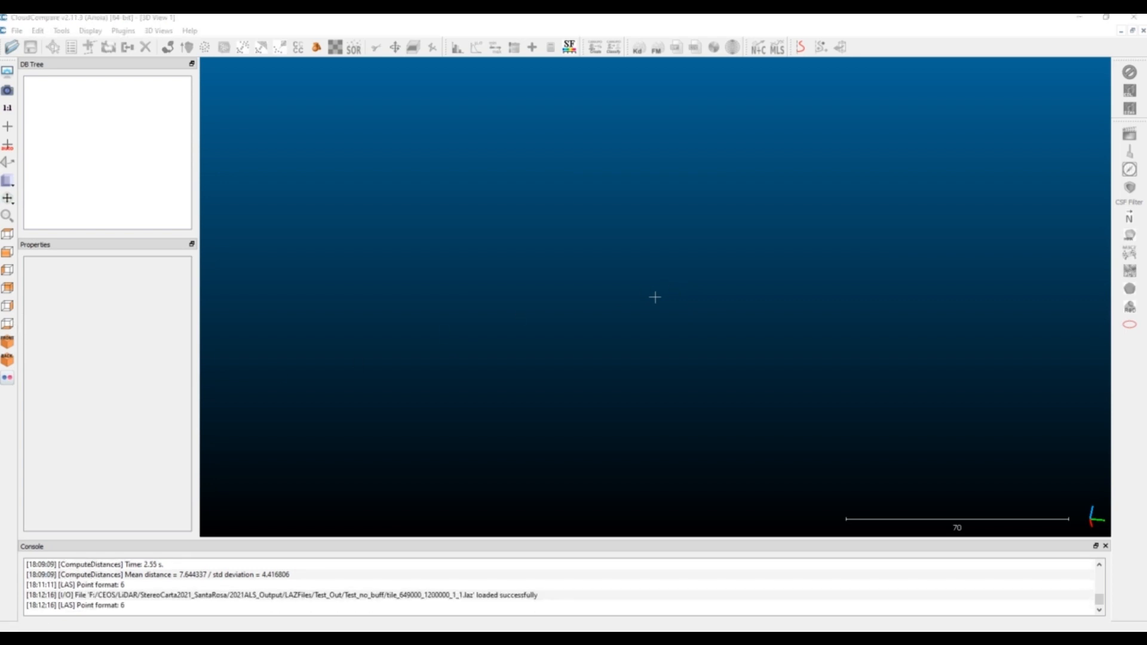
Load tile_649000_1200000_1_1.laz untiled with all standard fields, accepting the last-input global shift of -650161, -1197260, -782 for all
left_click_drag(494, 263, 508, 262)
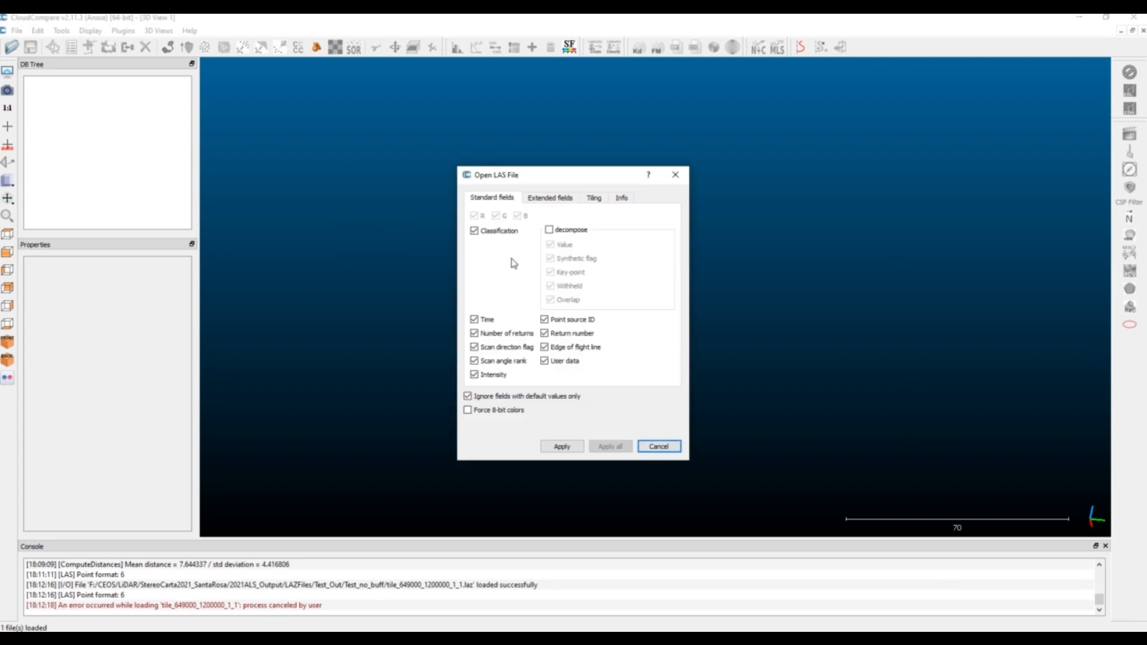
left_click(602, 200)
left_click(479, 213)
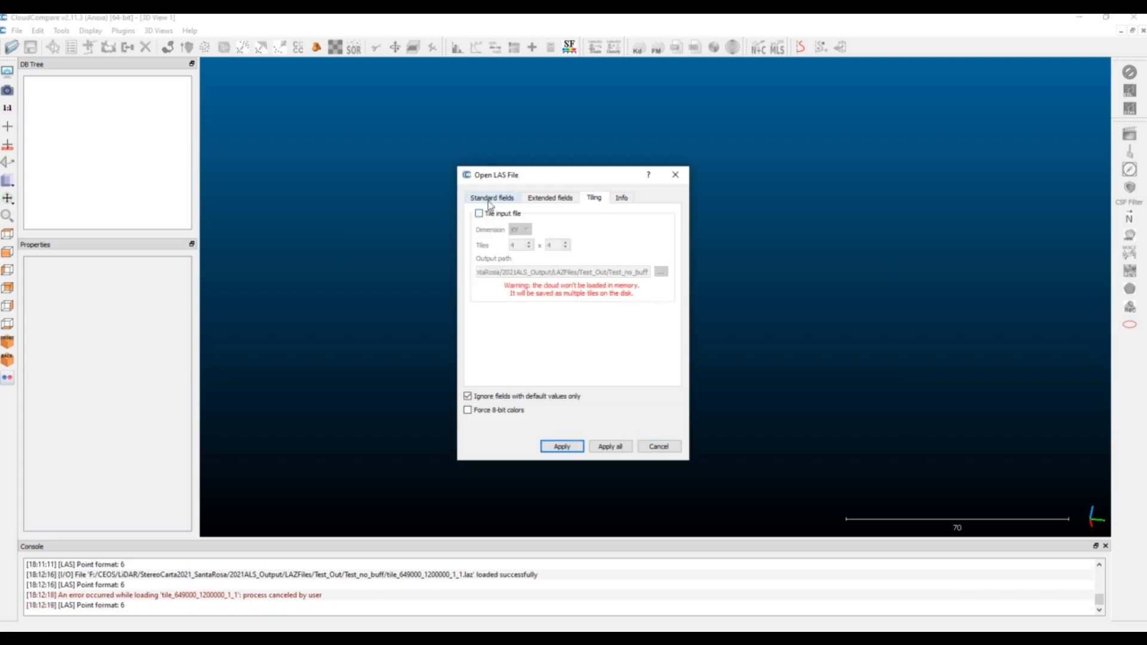
left_click(492, 198)
left_click(596, 453)
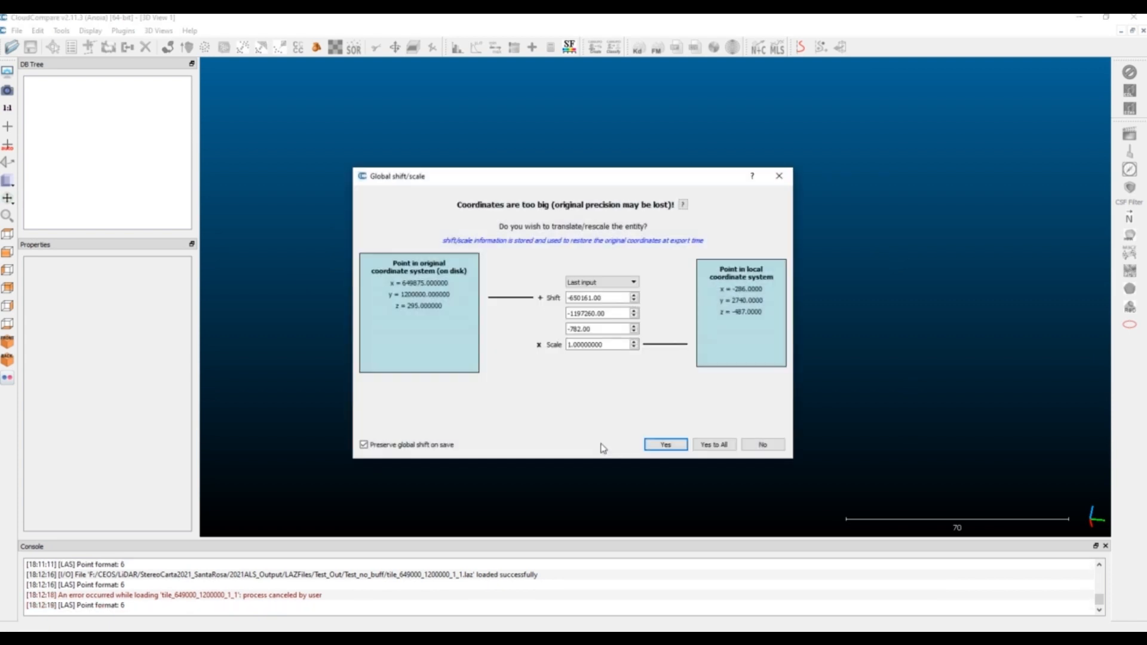
left_click(698, 445)
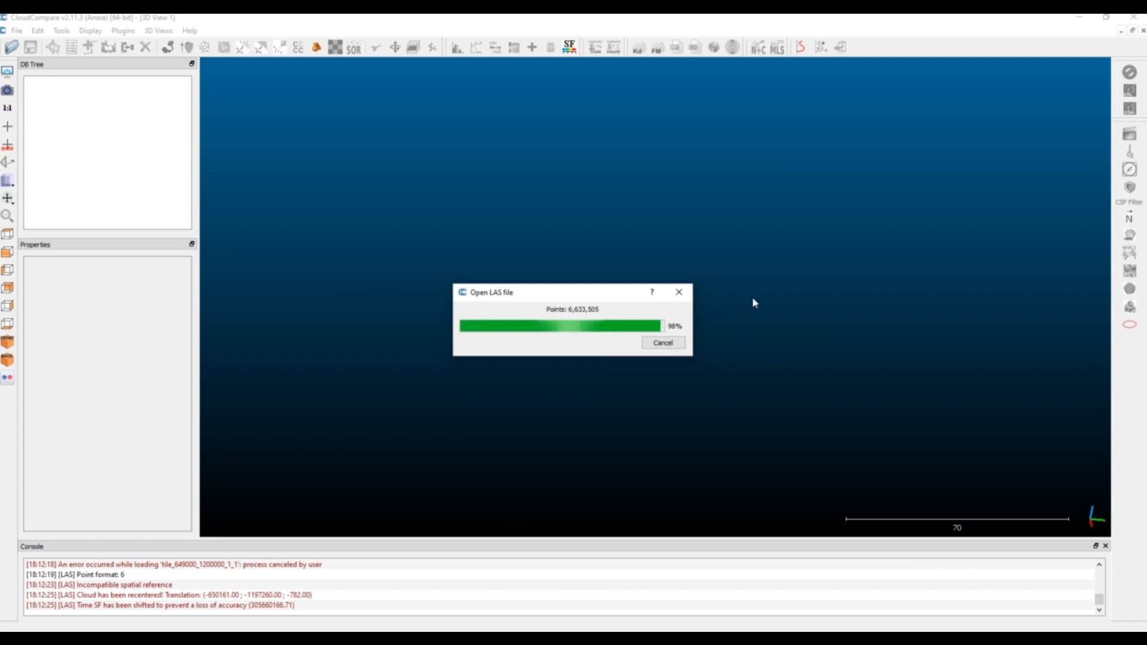
Outline the upper short end of the tile's point cloud strip with a closed four-point segmentation polygon
scroll(657, 287, "up", 3)
left_click_drag(689, 305, 941, 206)
right_click_drag(398, 129, 587, 227)
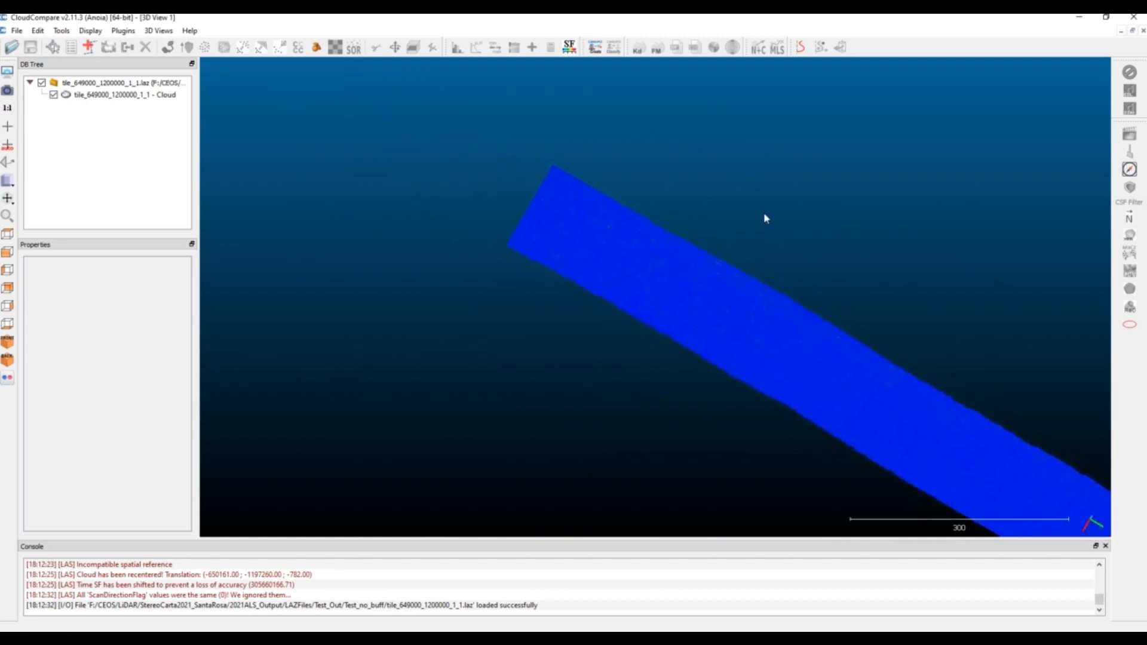
left_click_drag(938, 365, 687, 187)
left_click(101, 95)
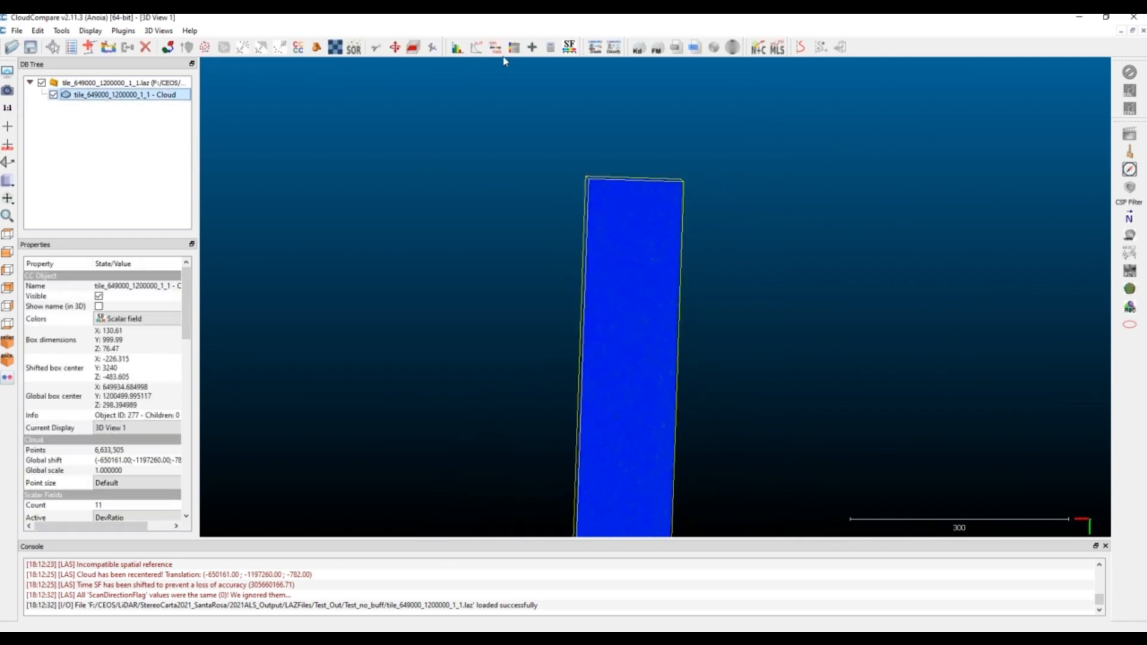
left_click(376, 48)
left_click(543, 272)
left_click(747, 281)
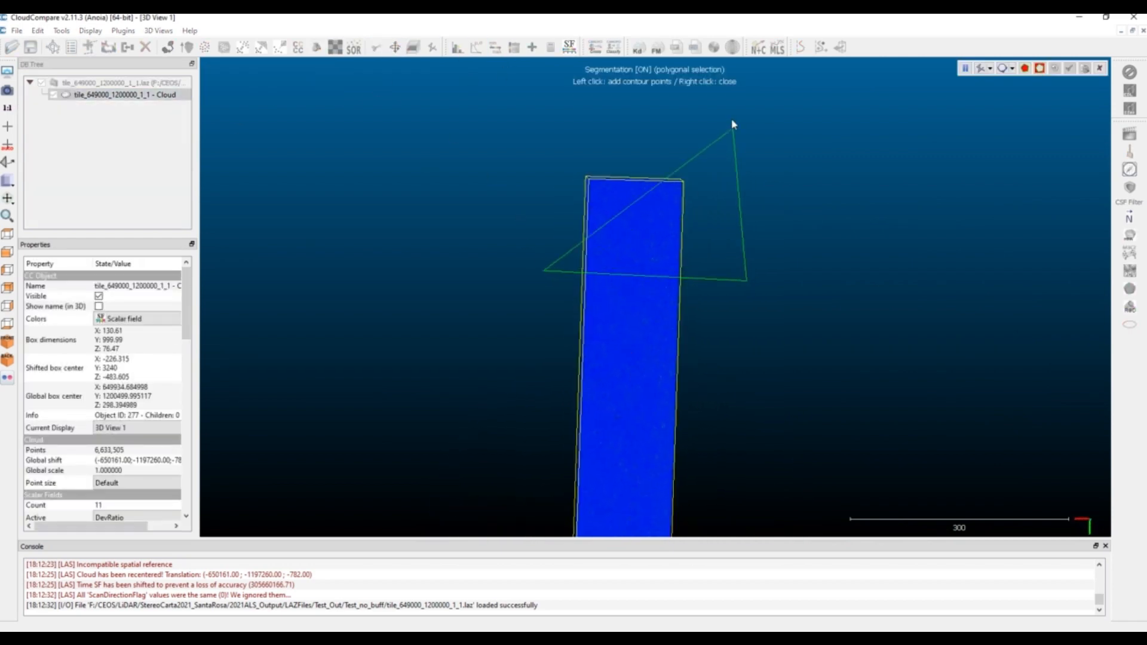
left_click(732, 119)
left_click(524, 119)
right_click(524, 120)
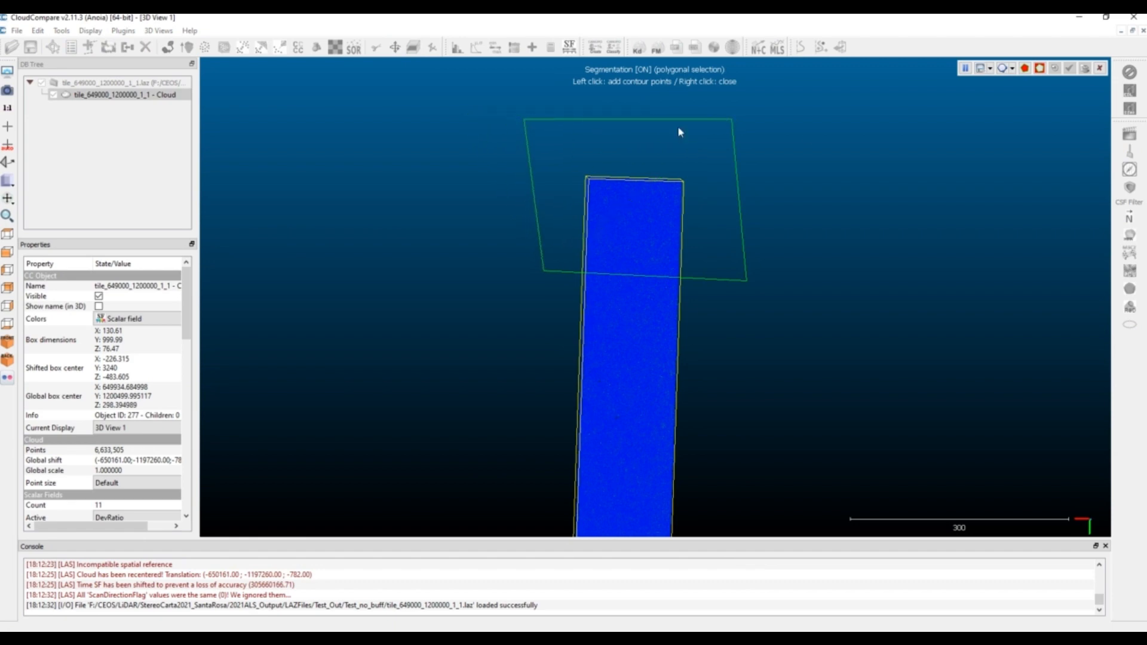
Segment out the points inside the polygon as a separate cloud and delete the remaining cloud
left_click(1027, 68)
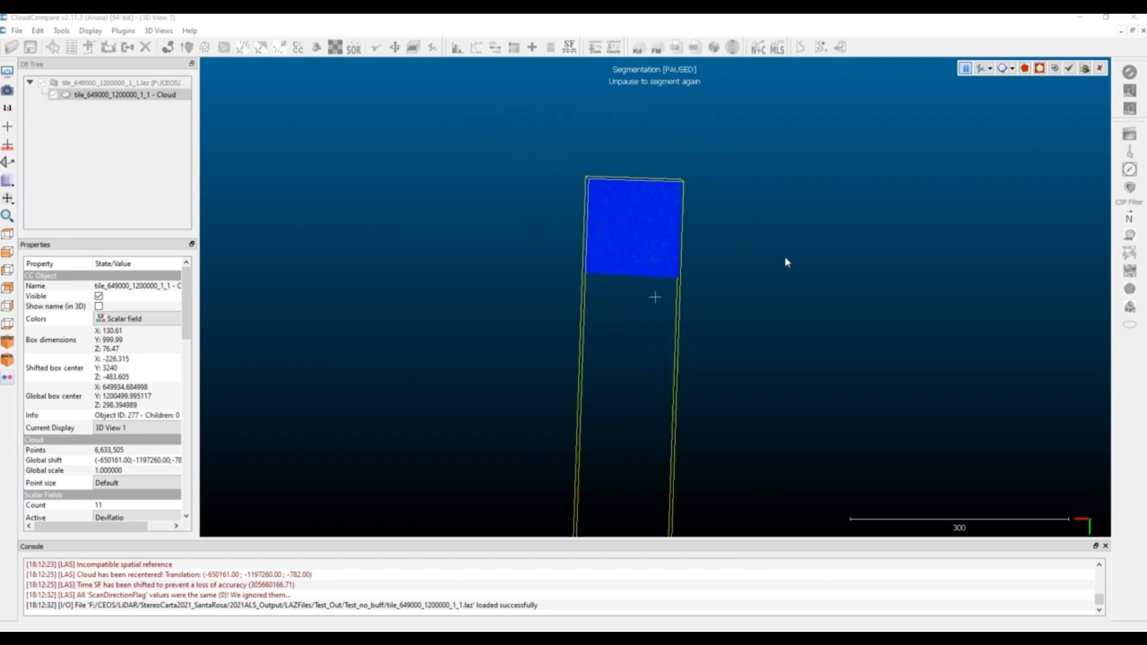
left_click(1070, 69)
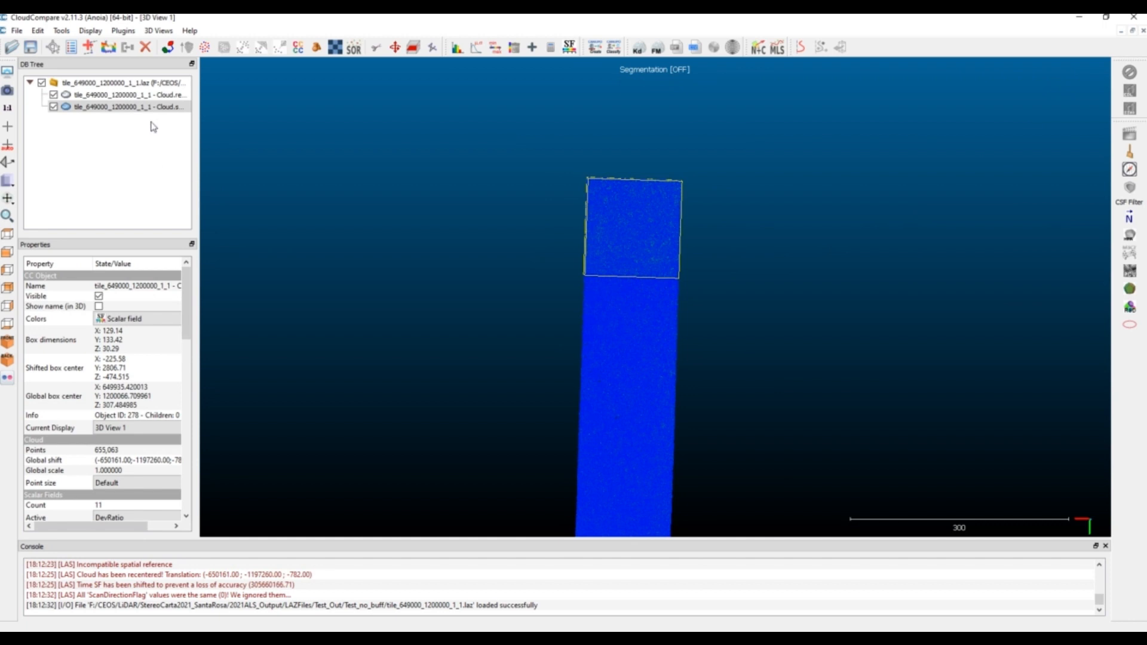
left_click(144, 97)
key("Delete")
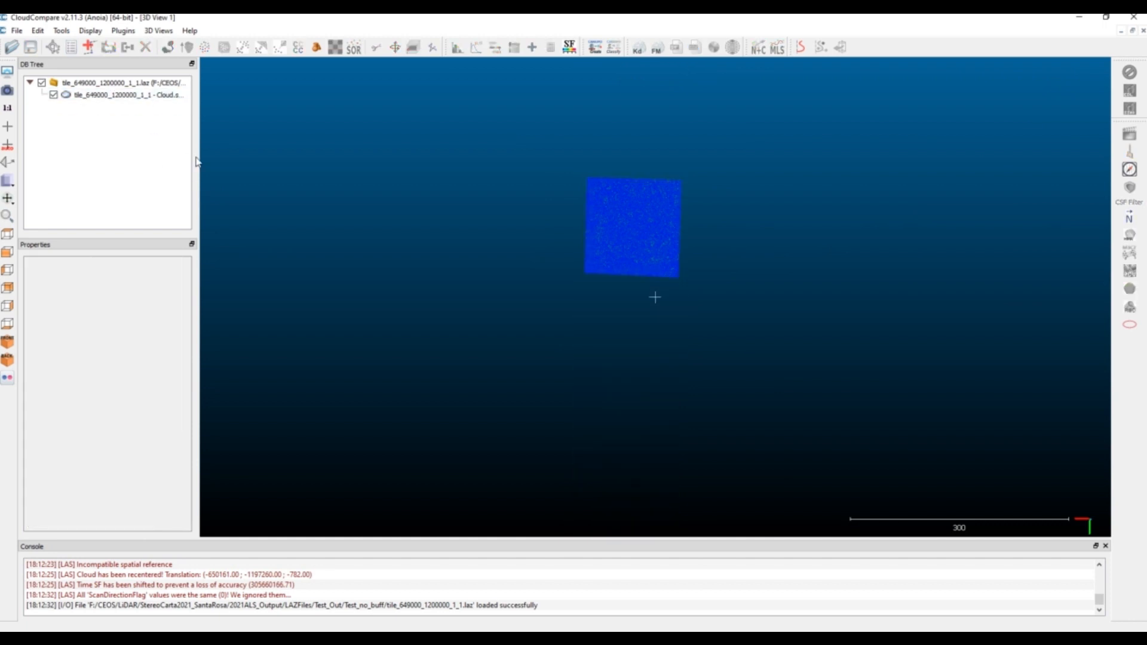
Examine the cropped point cloud up close from above, from oblique angles and from the side
scroll(604, 216, "up", 3)
scroll(598, 191, "up", 3)
right_click_drag(594, 167, 561, 350)
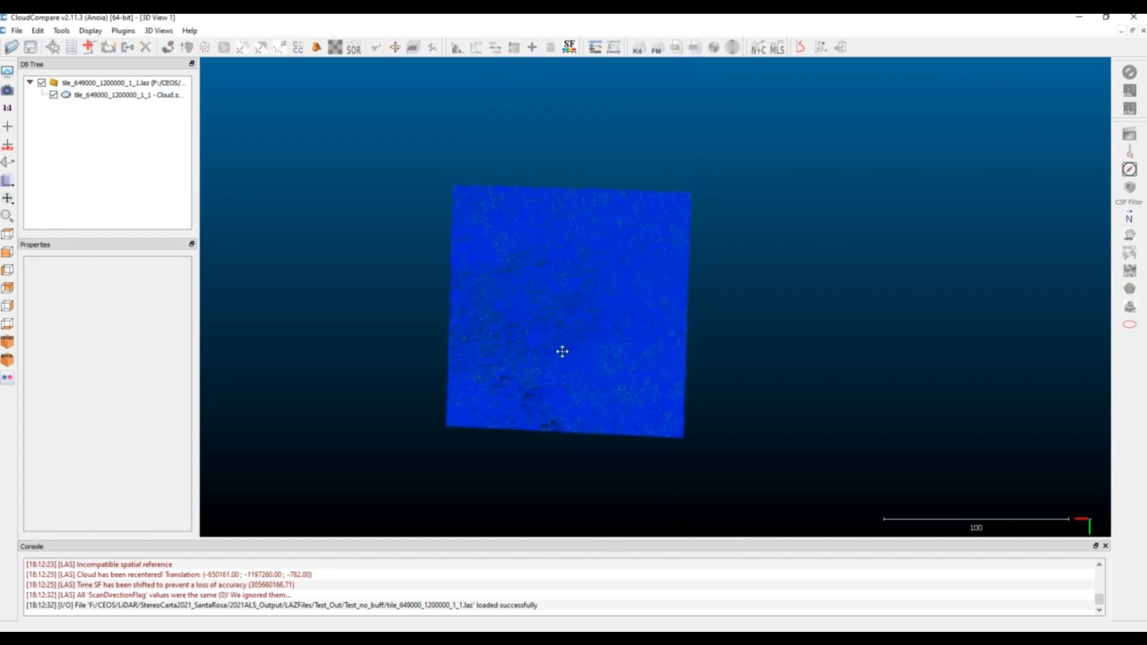
scroll(560, 355, "up", 3)
mouse_move(548, 366)
left_mouse_down()
mouse_move(566, 318)
mouse_move(526, 366)
left_mouse_up()
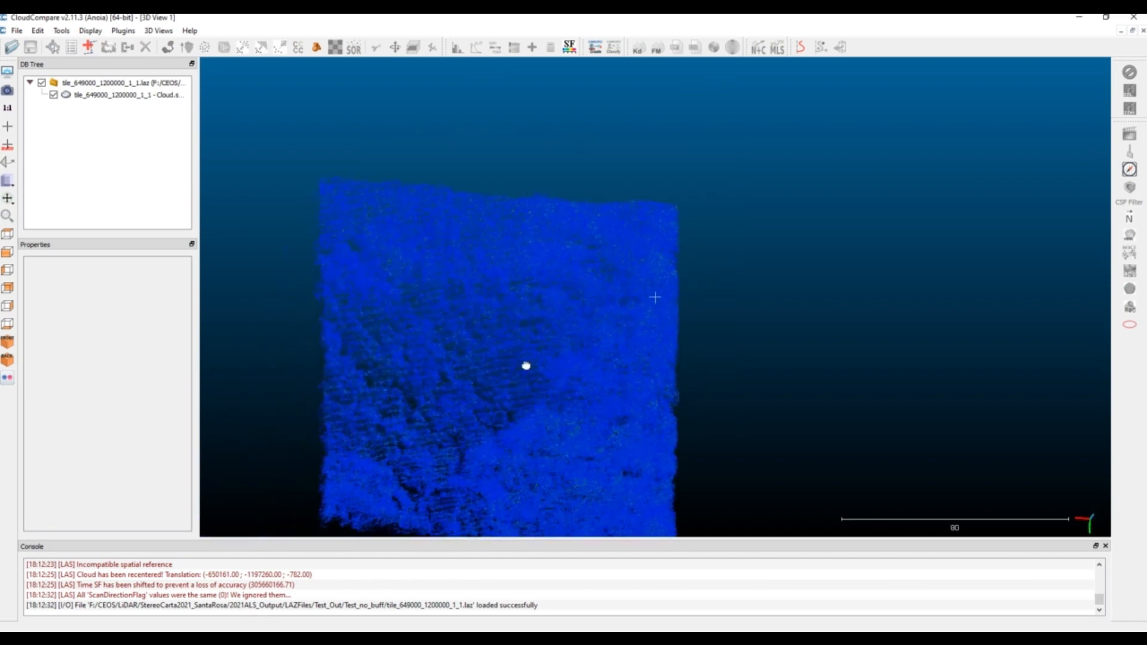
double_click(464, 395)
left_click_drag(460, 415, 647, 120)
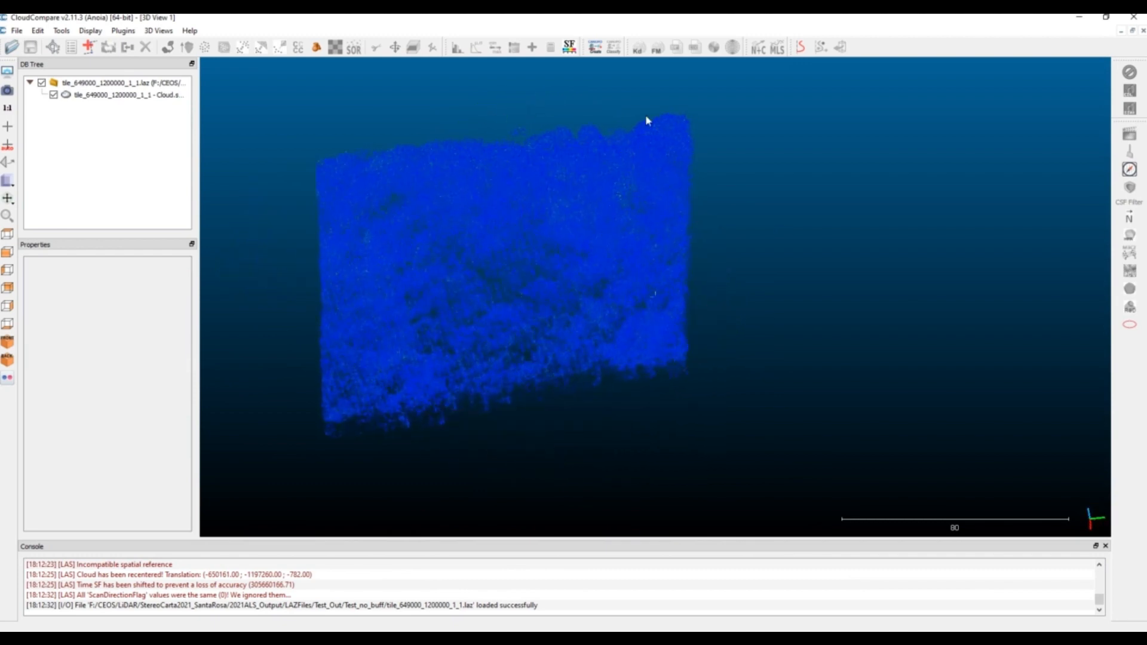
left_click_drag(611, 189, 568, 300)
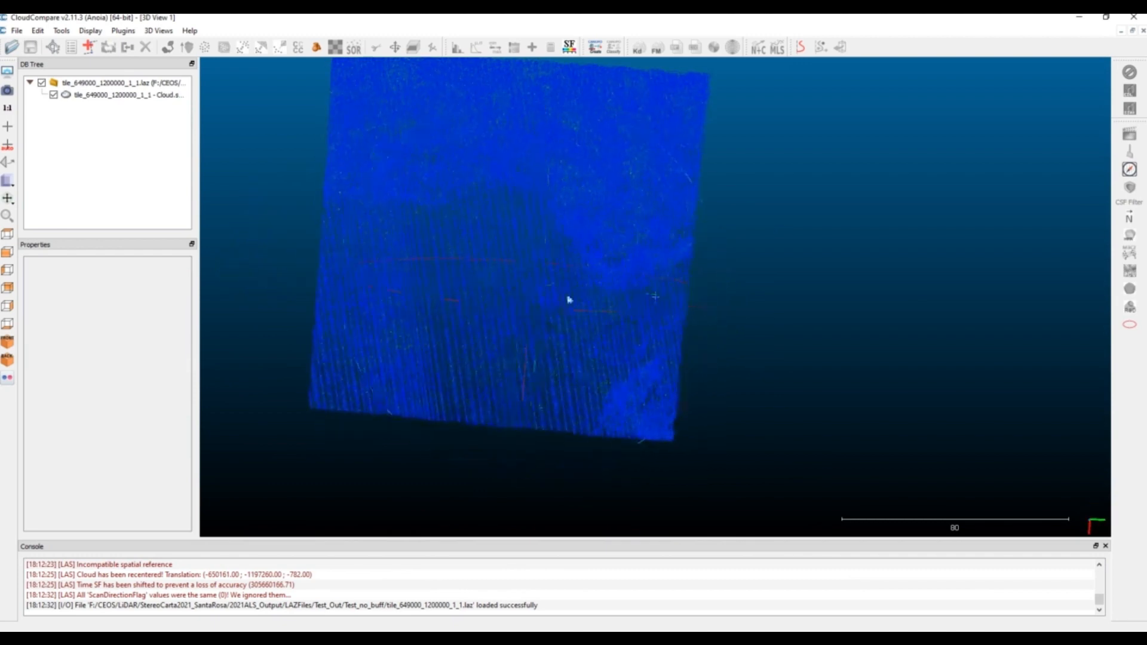
right_click_drag(554, 206, 563, 270)
left_click_drag(672, 360, 714, 345)
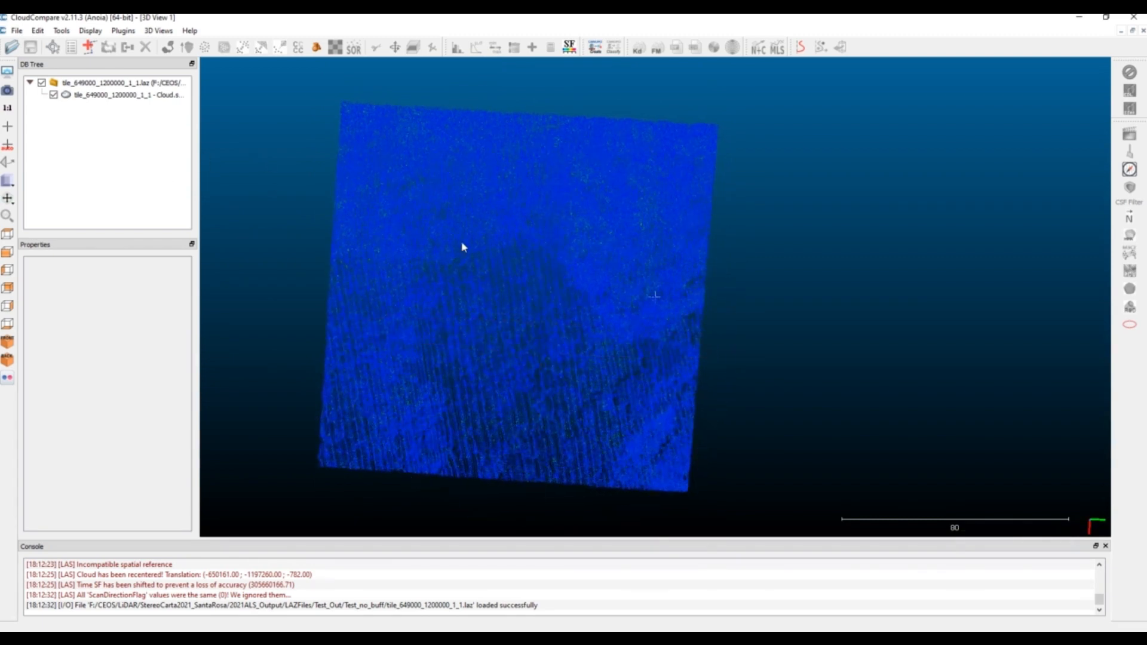
Open the CSF Filter for the cropped point cloud
left_click(116, 94)
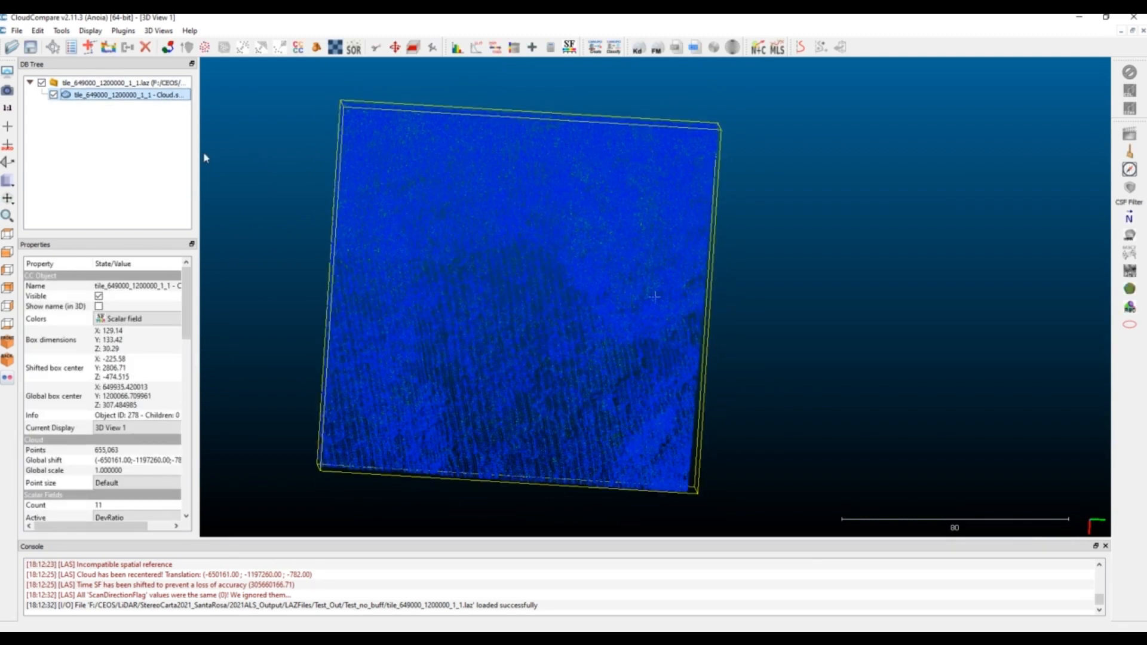
left_click_drag(546, 421, 538, 253)
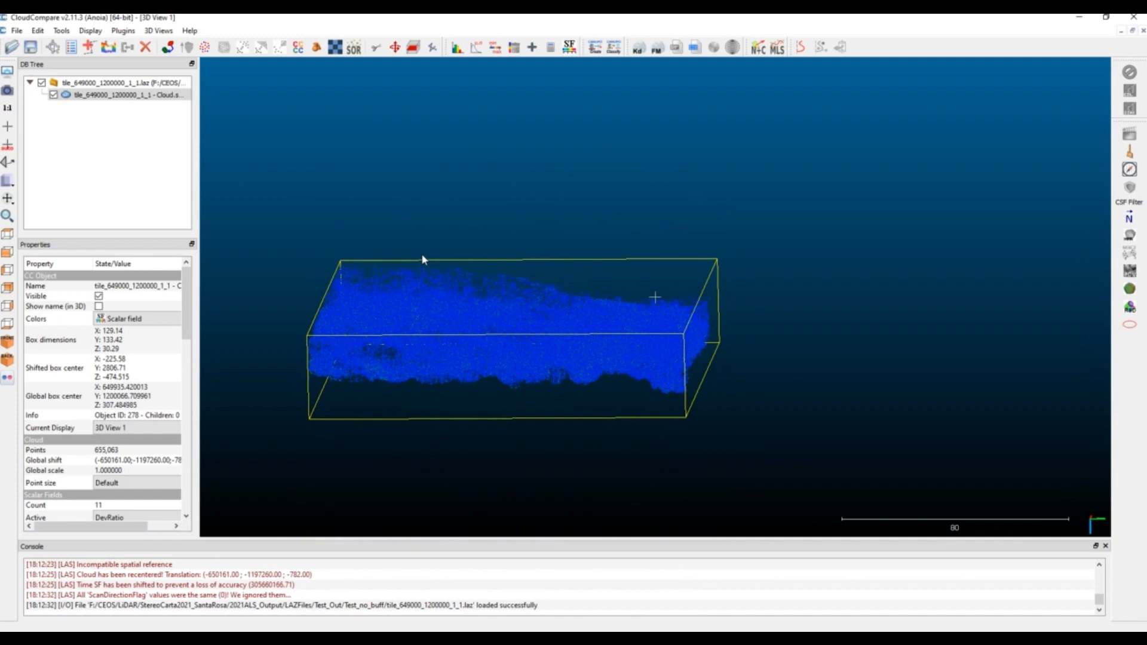
left_click_drag(456, 333, 489, 286)
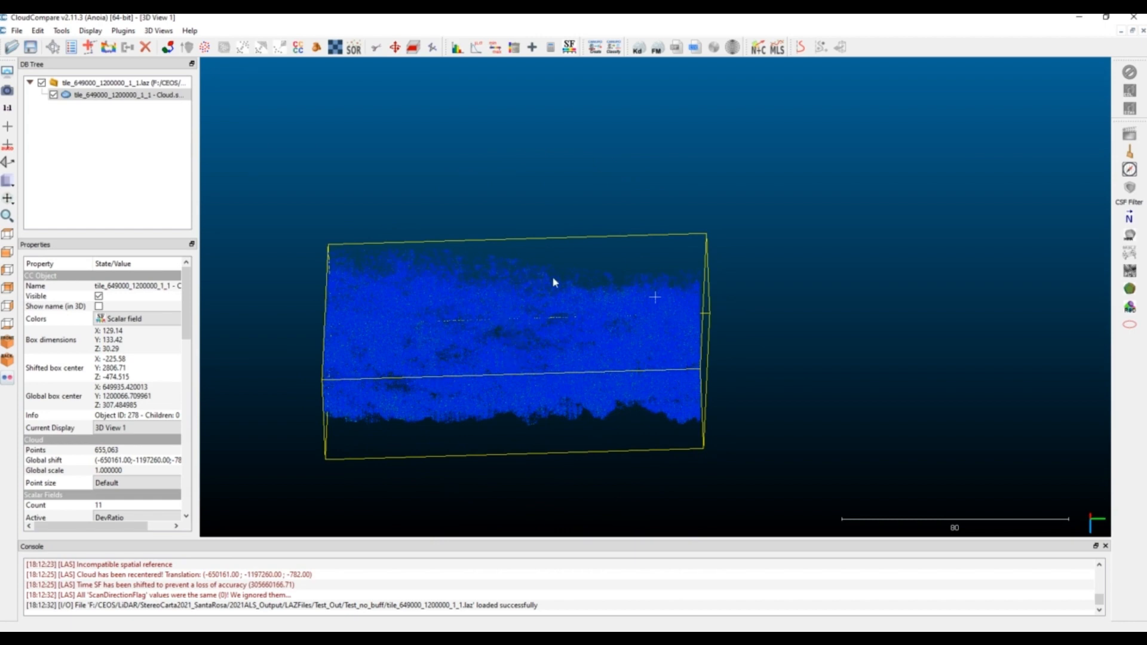
left_click_drag(619, 328, 676, 394)
left_click(61, 30)
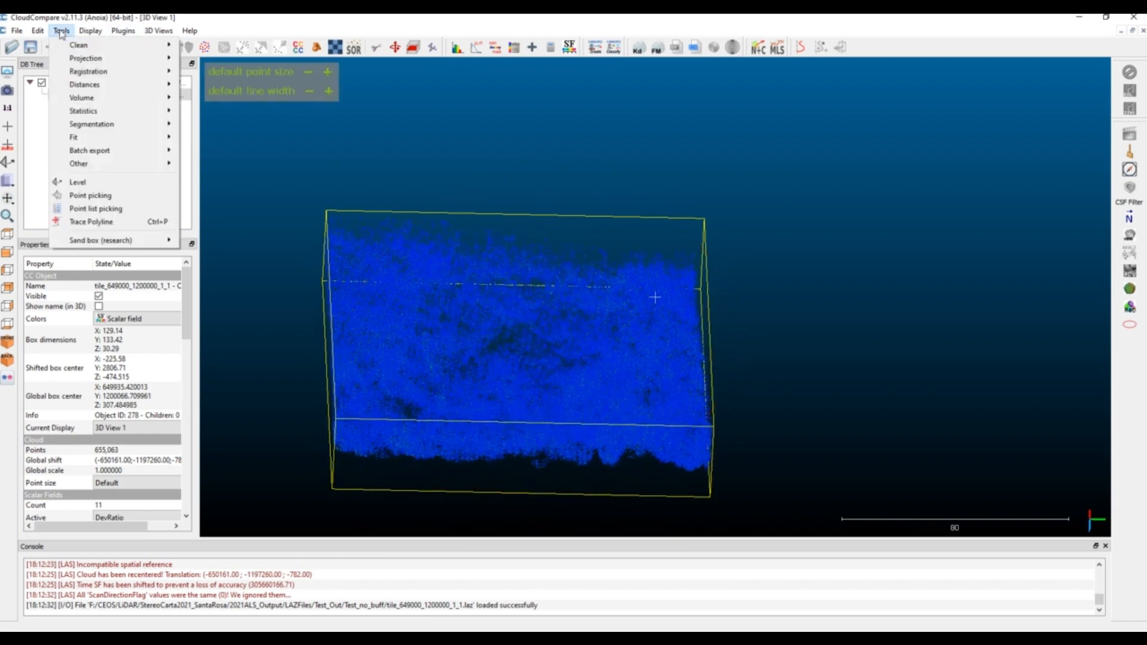
left_click(123, 30)
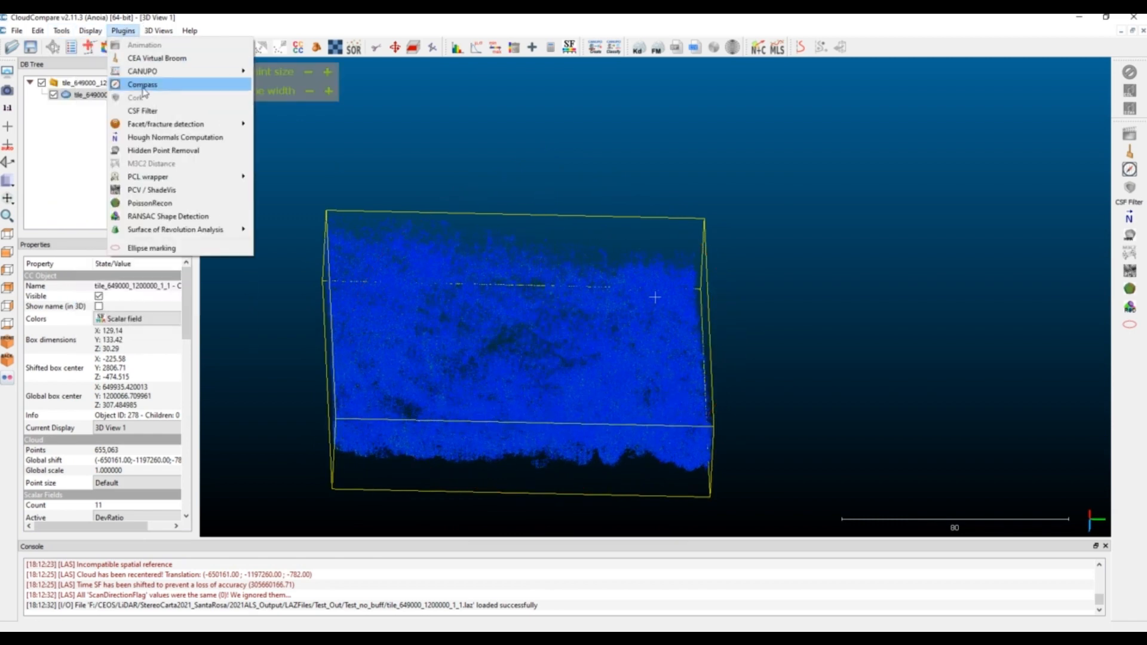
left_click(145, 112)
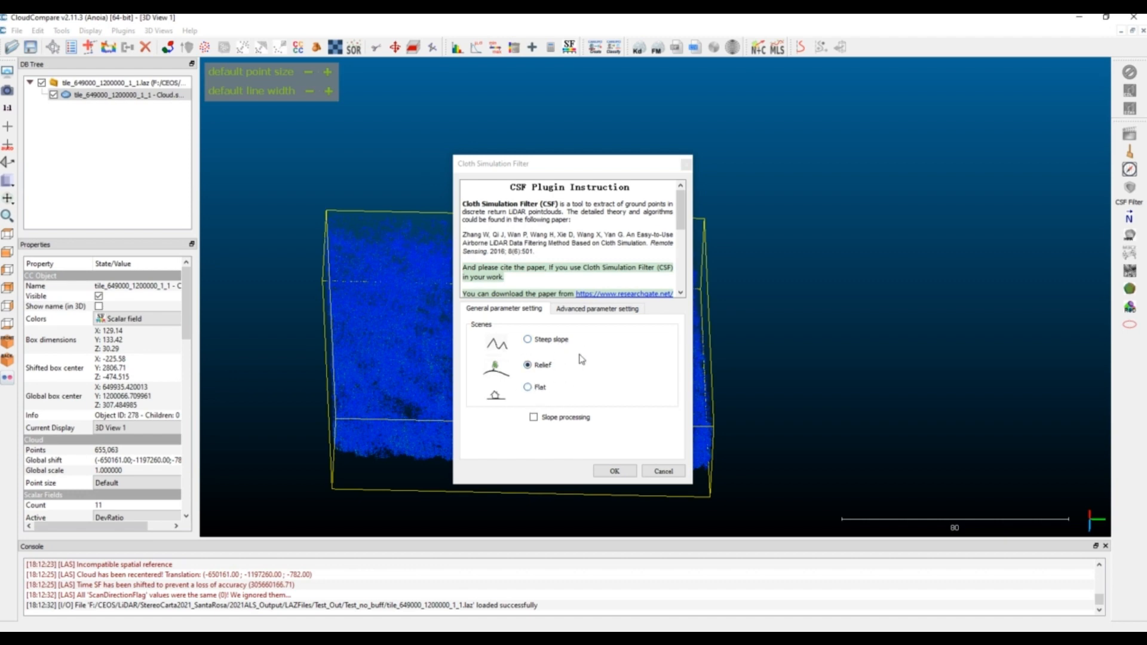
Run the Cloth Simulation Filter with Relief scene, cloth resolution 1.0, max iterations 500, classification threshold 0.5 and cloth mesh export
left_click(602, 310)
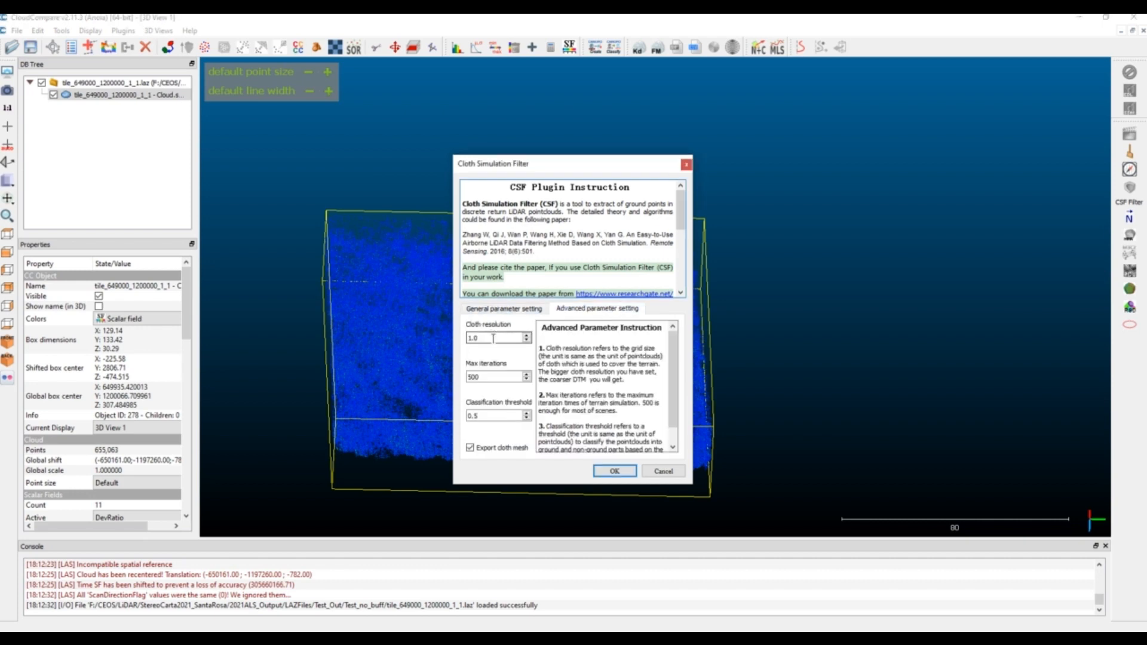
left_click_drag(501, 336, 395, 347)
left_click(557, 350)
left_click_drag(481, 378, 462, 378)
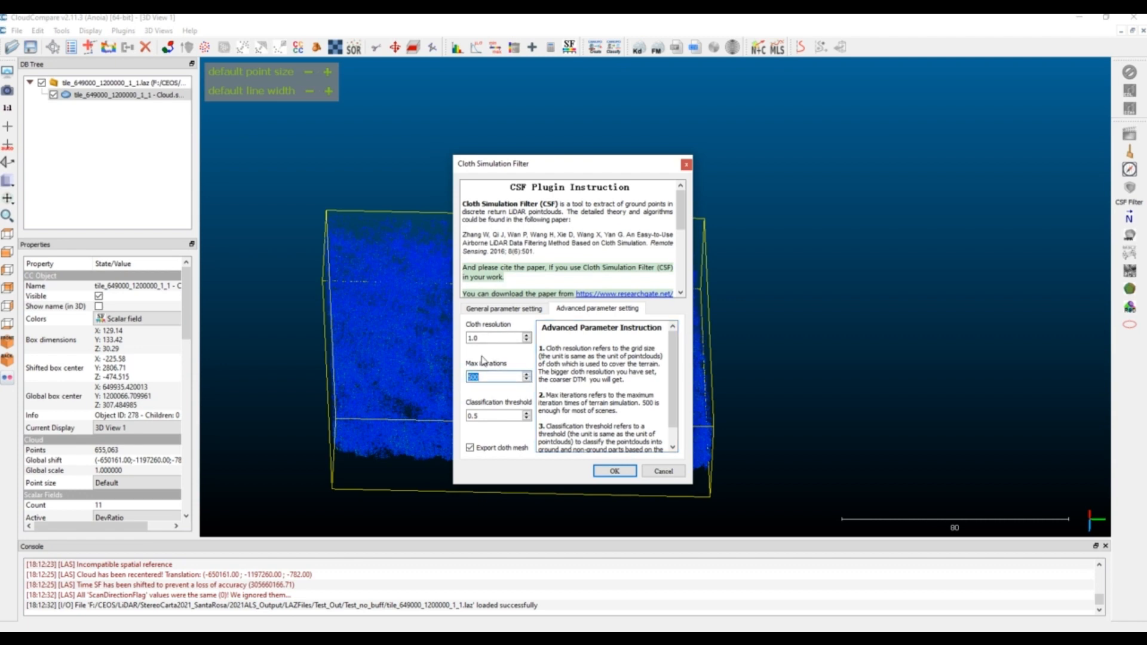
left_click(605, 363)
left_click_drag(521, 416, 437, 415)
left_click(580, 394)
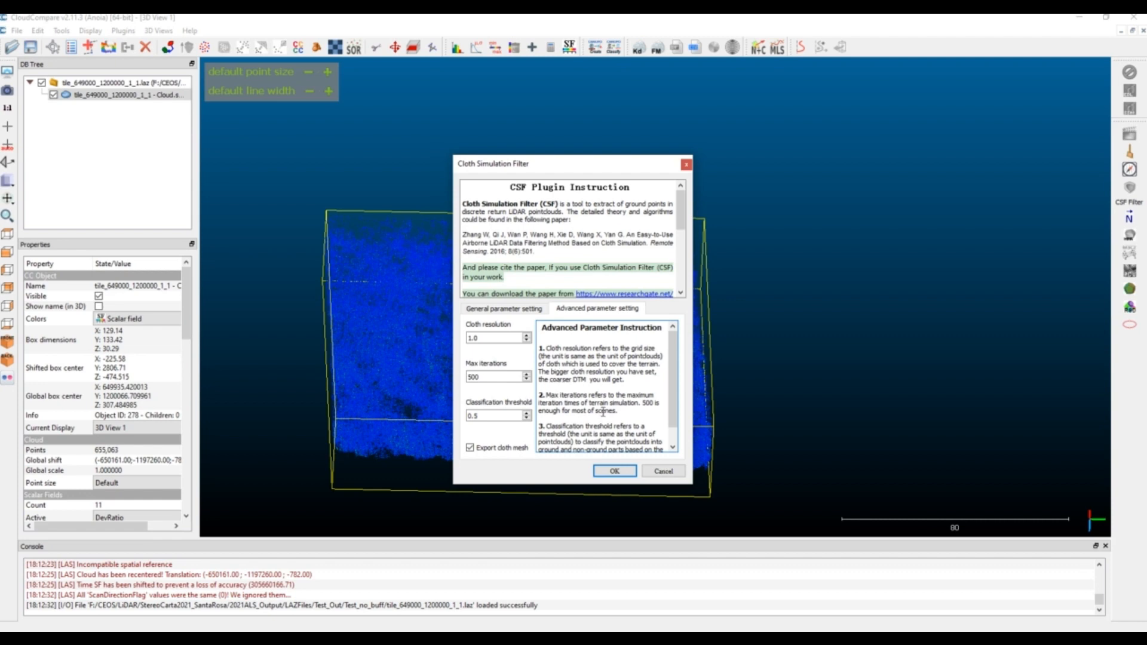
scroll(604, 413, "down", 1)
scroll(564, 392, "up", 1)
scroll(600, 354, "down", 1)
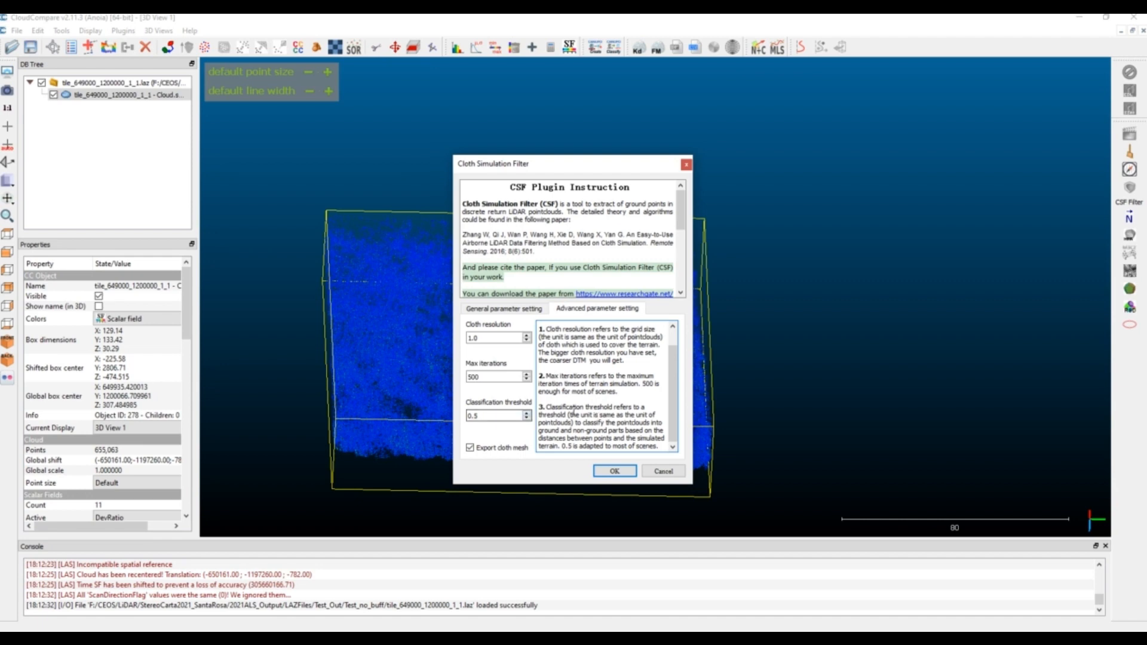
left_click(615, 470)
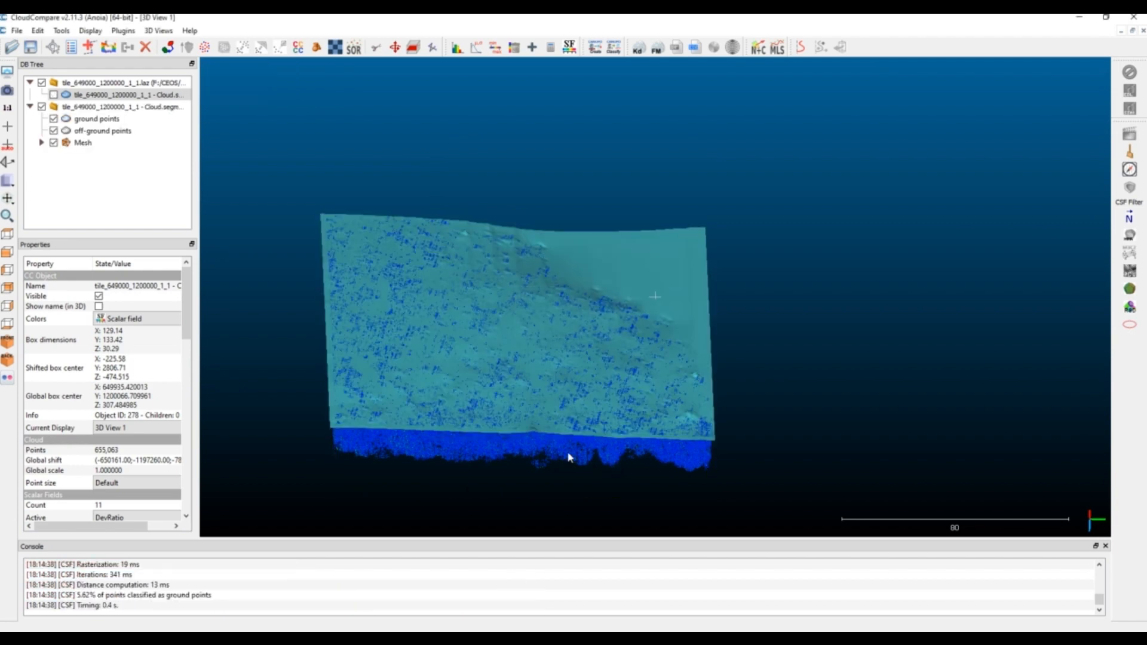
Examine the exported cloth mesh together with the ground and off-ground points from underneath and from oblique angles
right_click_drag(584, 345, 671, 271)
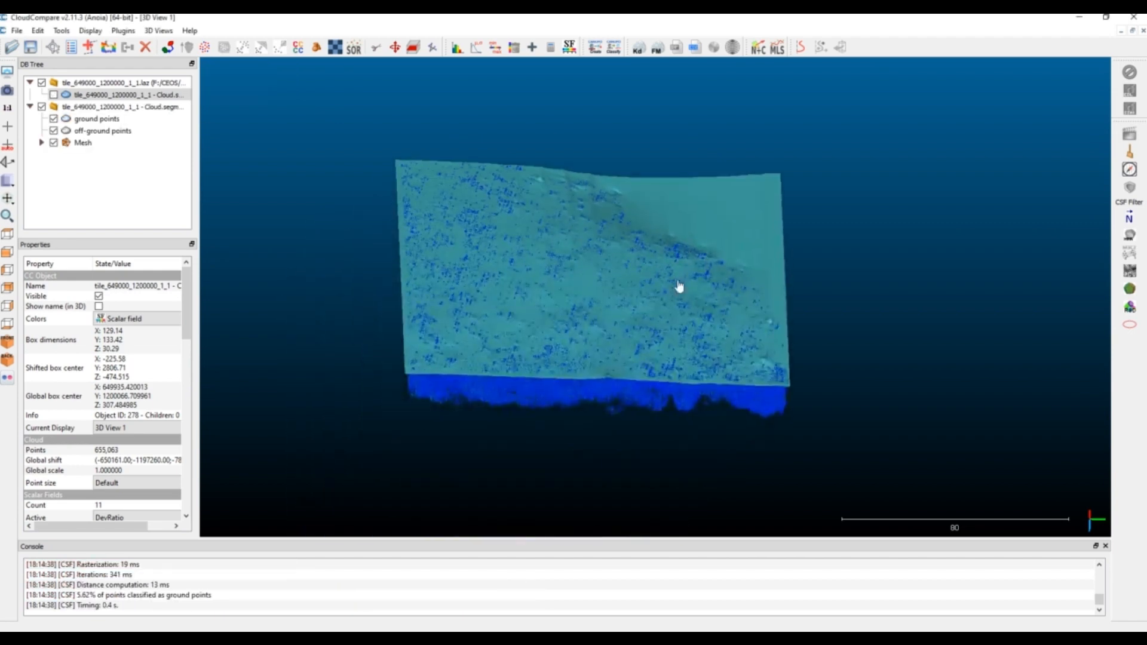
left_click_drag(680, 287, 558, 276)
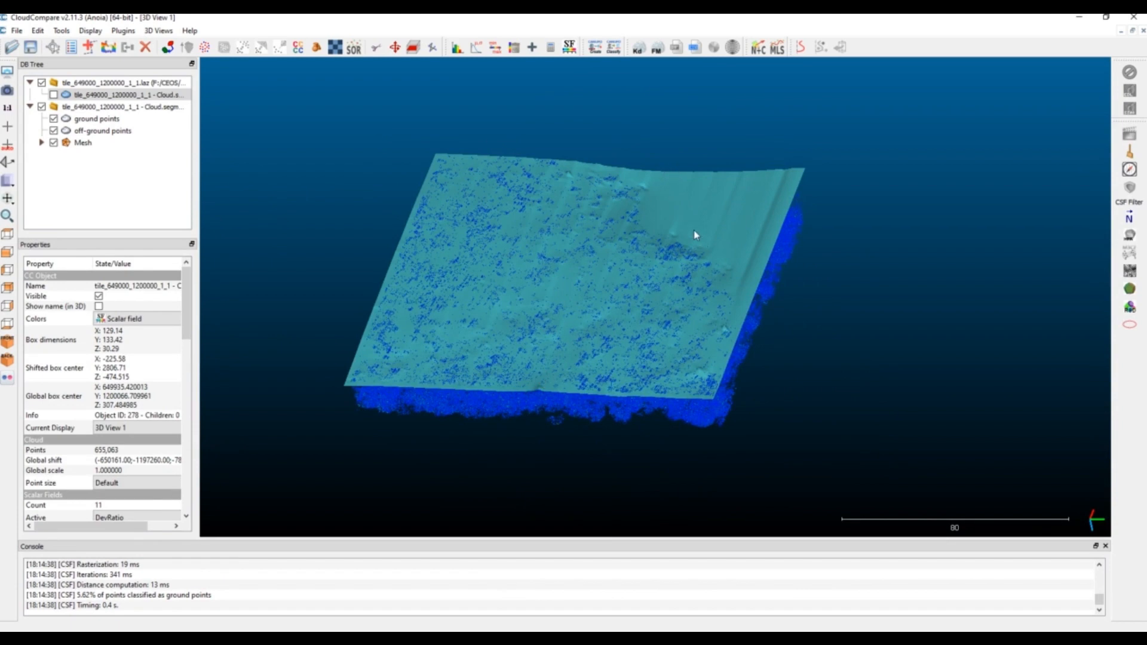
left_click_drag(719, 169, 679, 214)
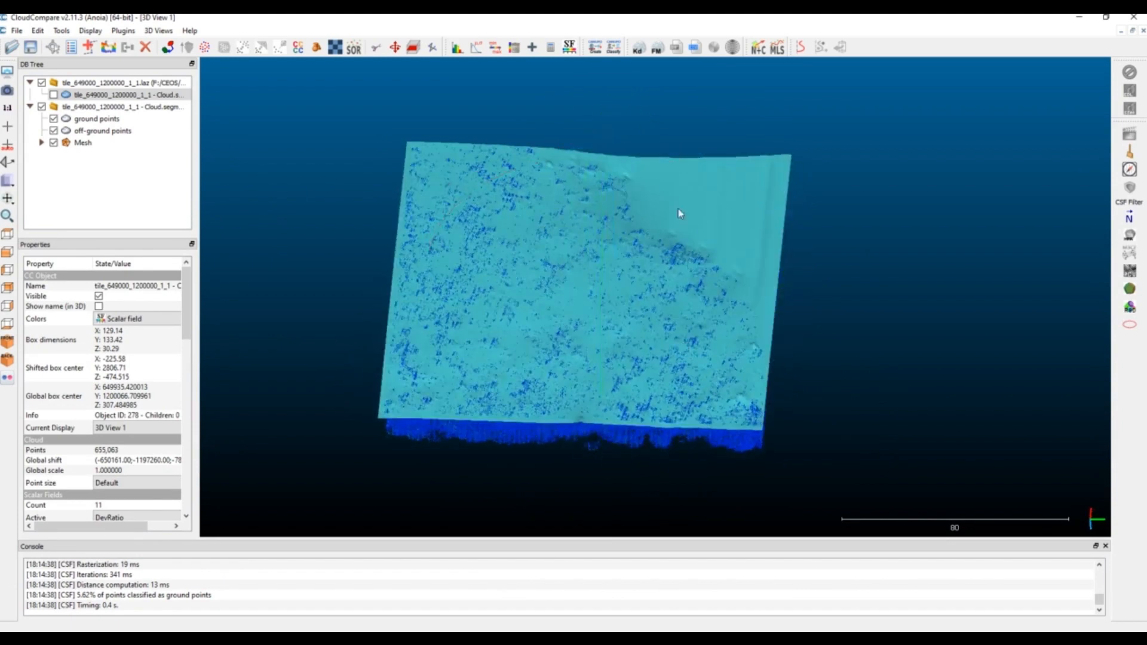
left_click_drag(671, 363, 487, 320)
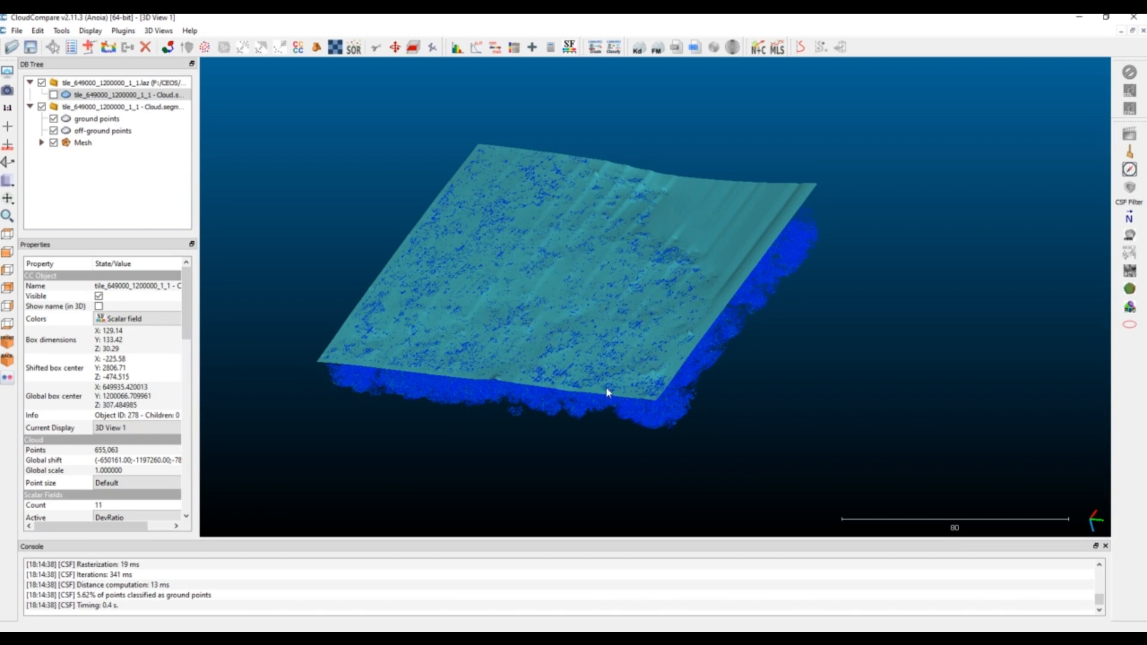
left_click_drag(600, 363, 702, 382)
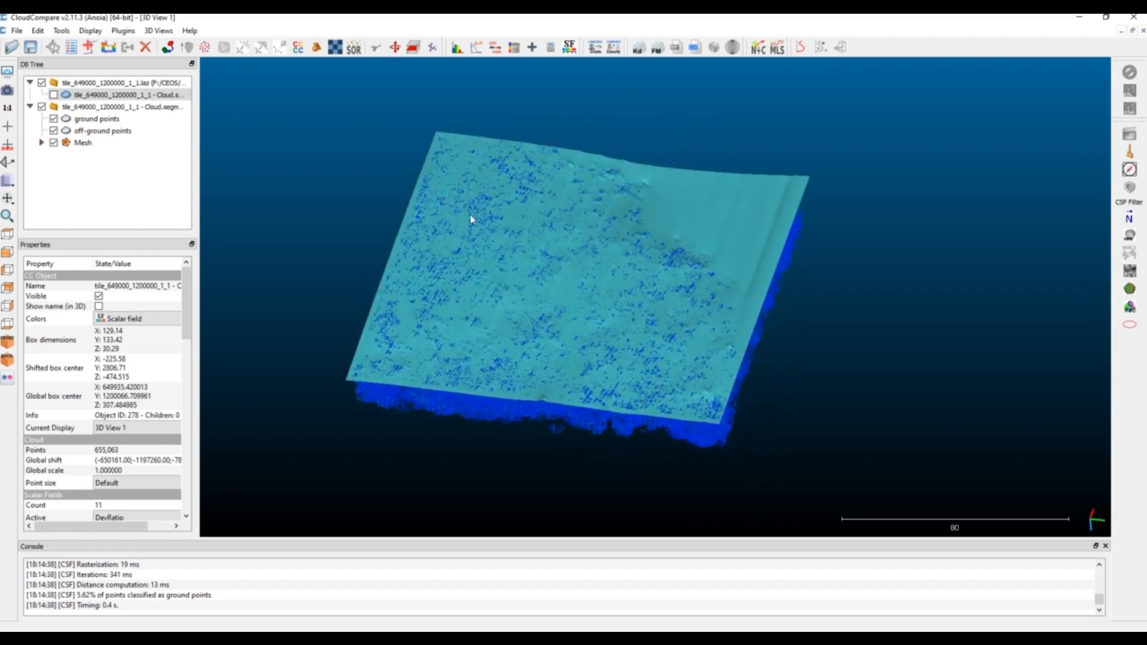
left_click_drag(709, 191, 716, 285)
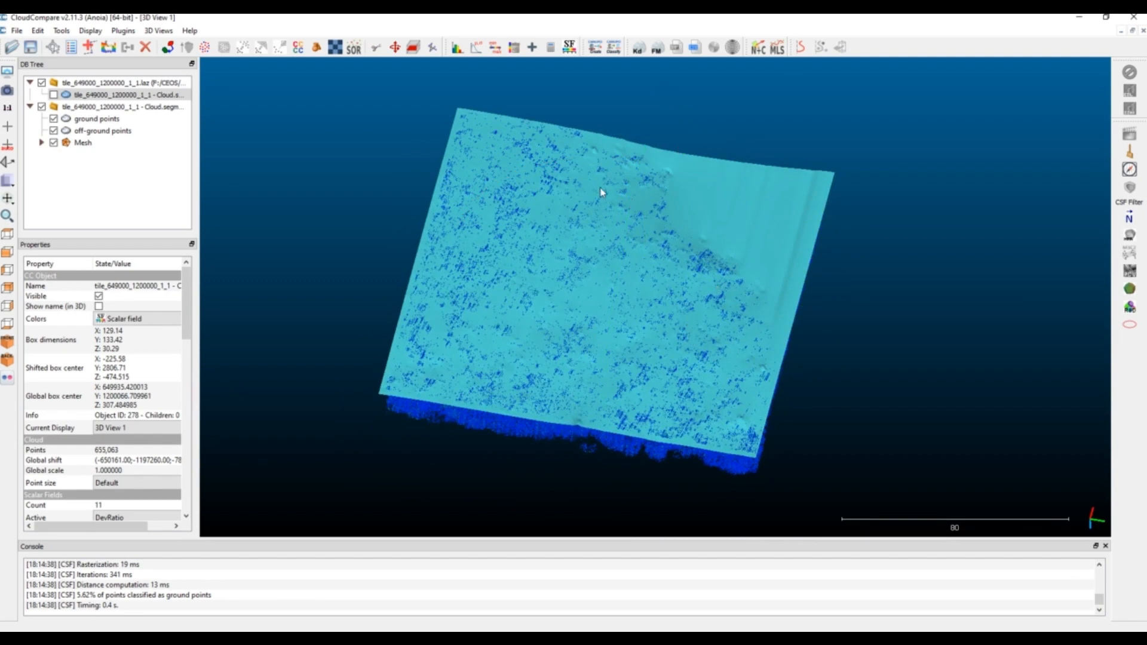
left_click_drag(638, 177, 634, 296)
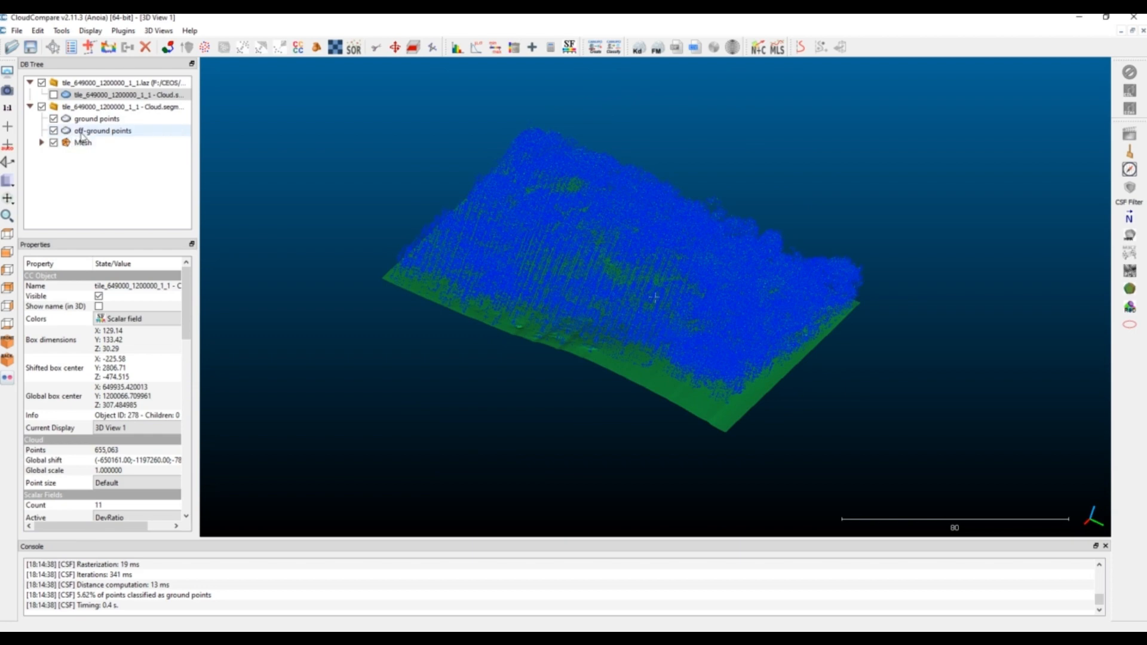
Hide the off-ground points and the mesh, and inspect the ground points on their own
left_click(90, 106)
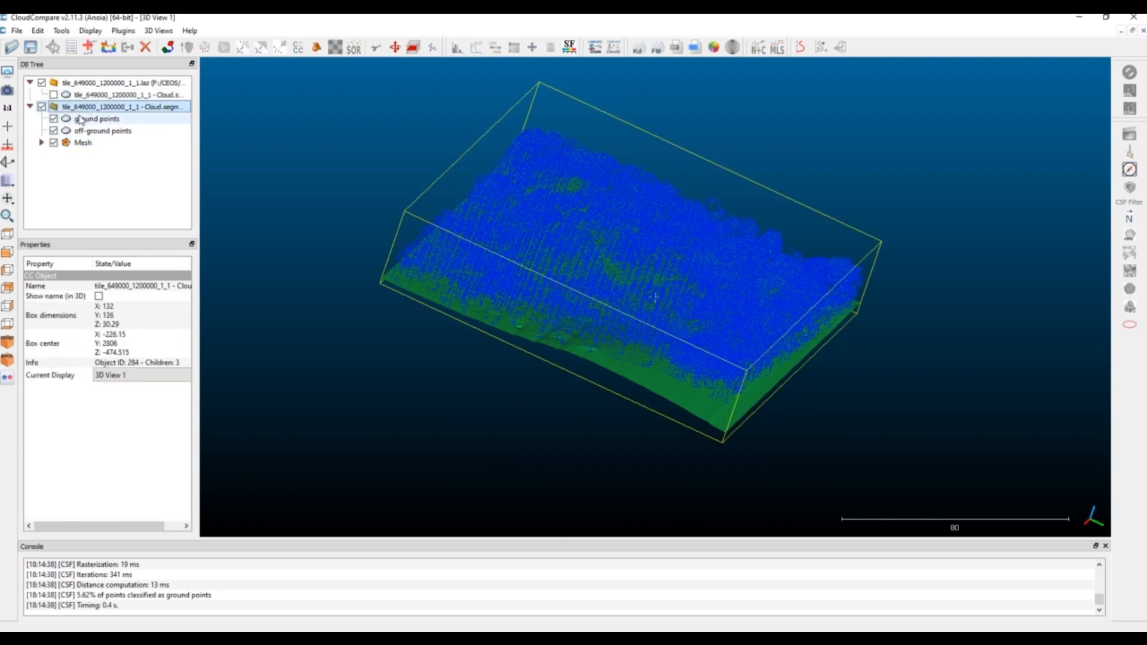
left_click(53, 130)
left_click(54, 142)
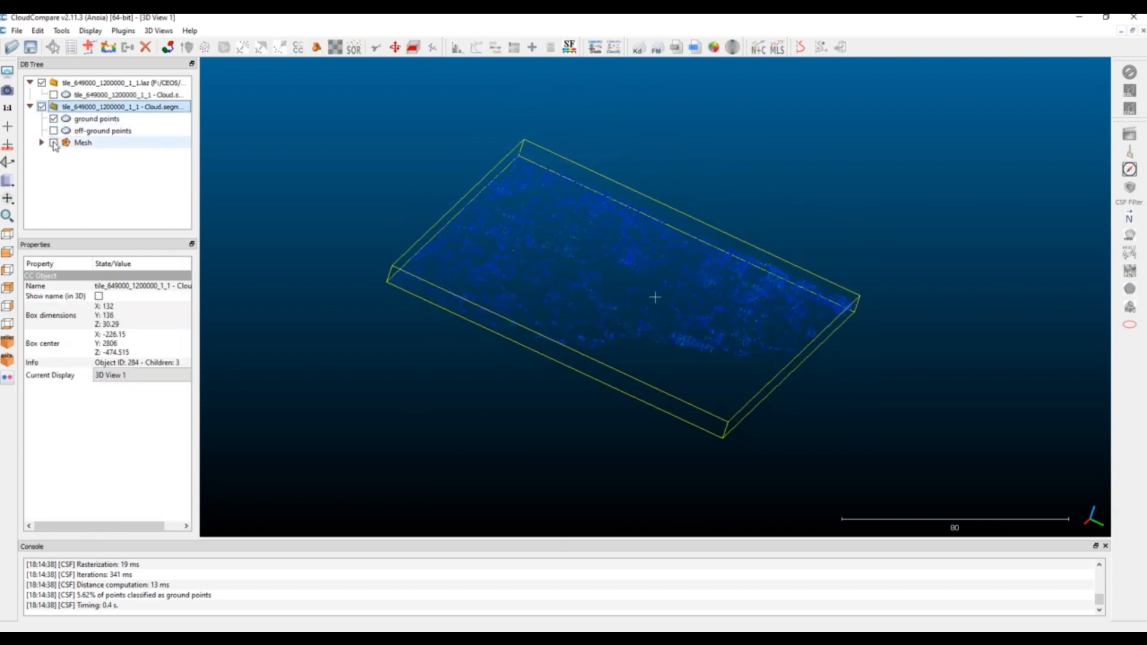
left_click_drag(648, 358, 434, 313)
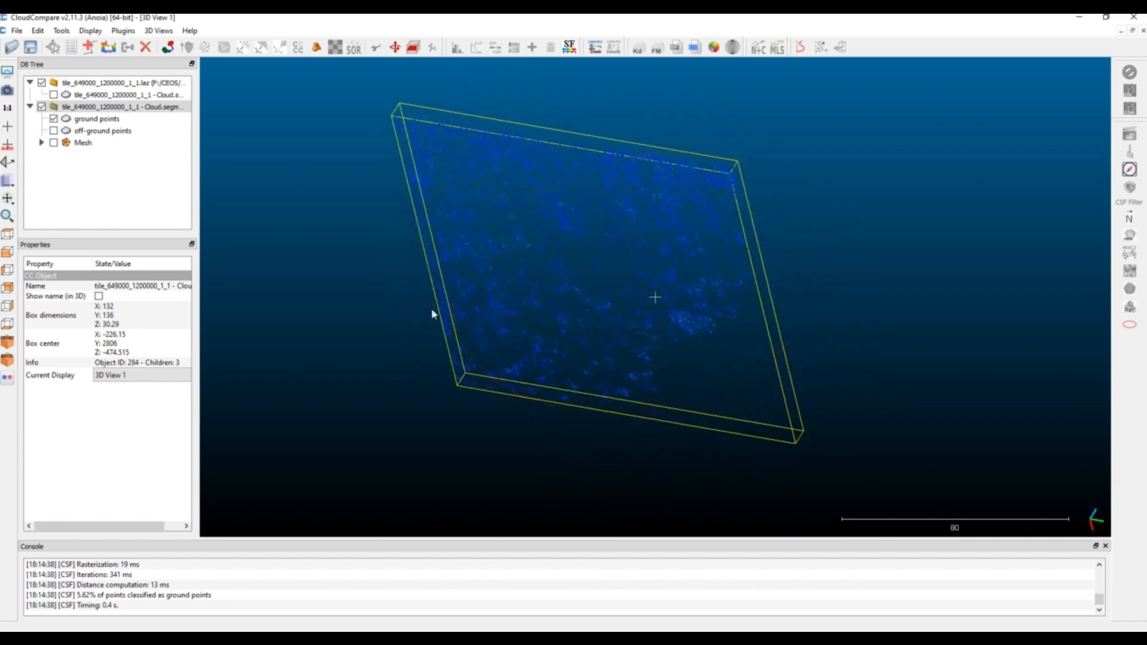
left_click(54, 142)
left_click(54, 142)
left_click_drag(776, 349, 599, 294)
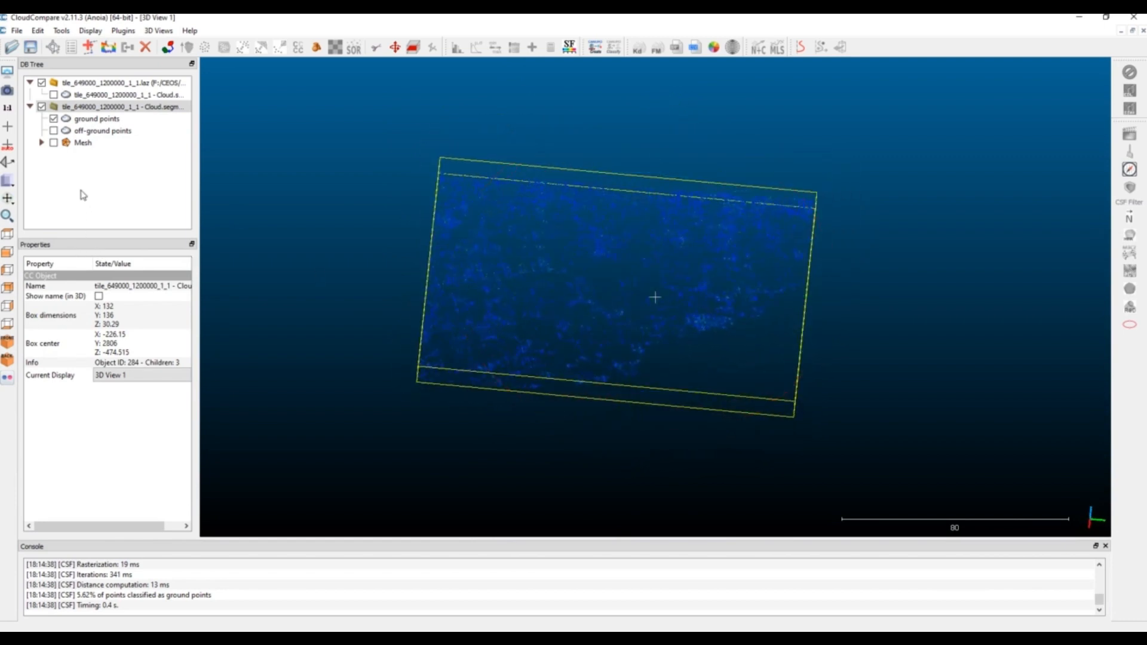
Show the off-ground points, hide the ground points, and inspect the vegetation cloud on its own
left_click(54, 131)
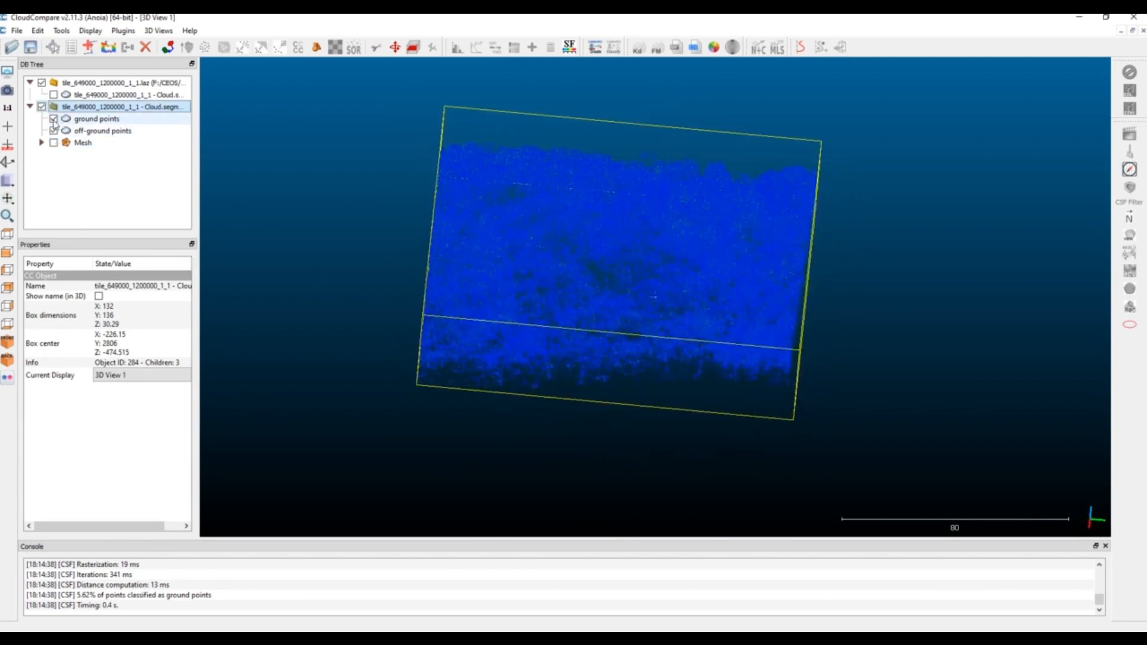
left_click(53, 119)
left_click_drag(730, 377, 840, 337)
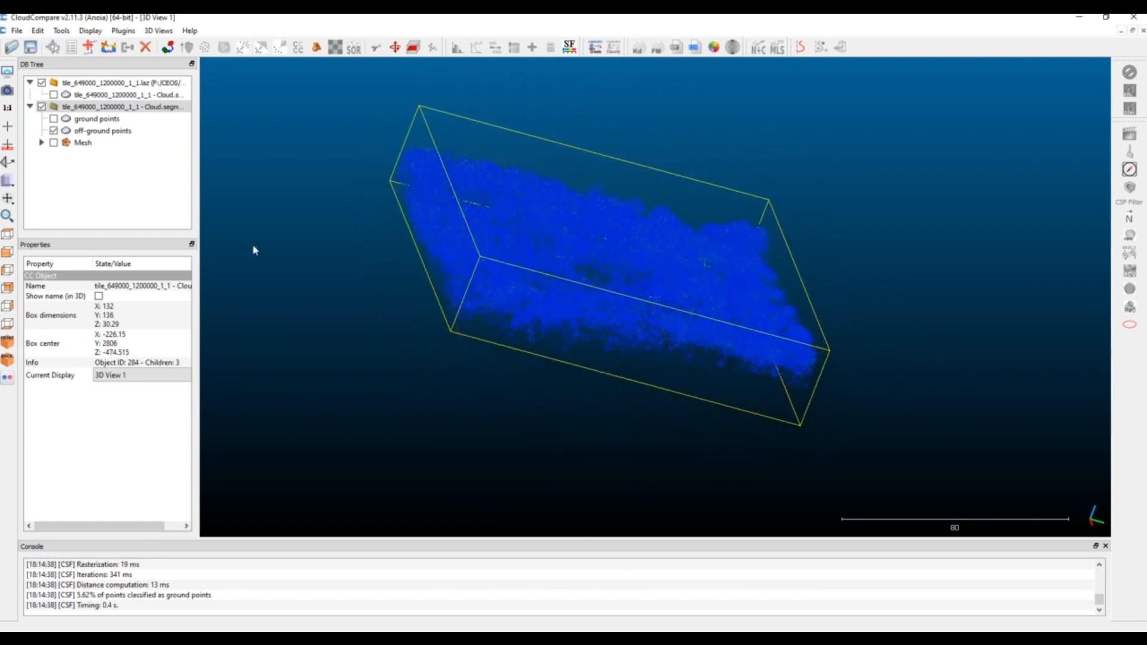
Show the ground points and the mesh again, and examine all filter results together from several angles
left_click(54, 118)
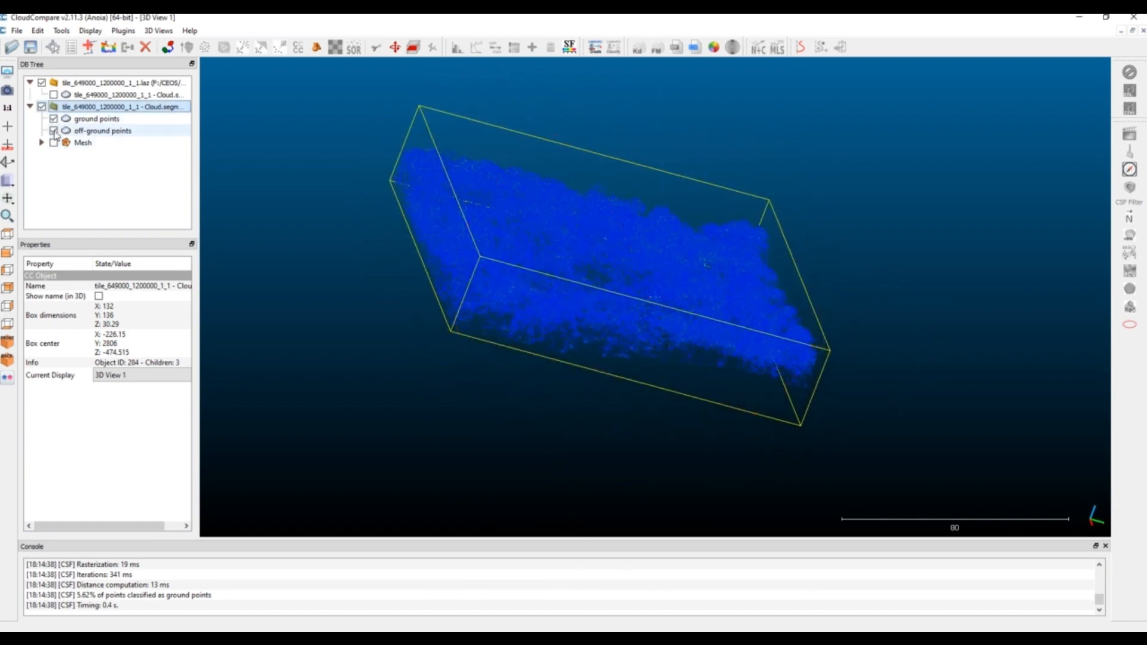
left_click(54, 142)
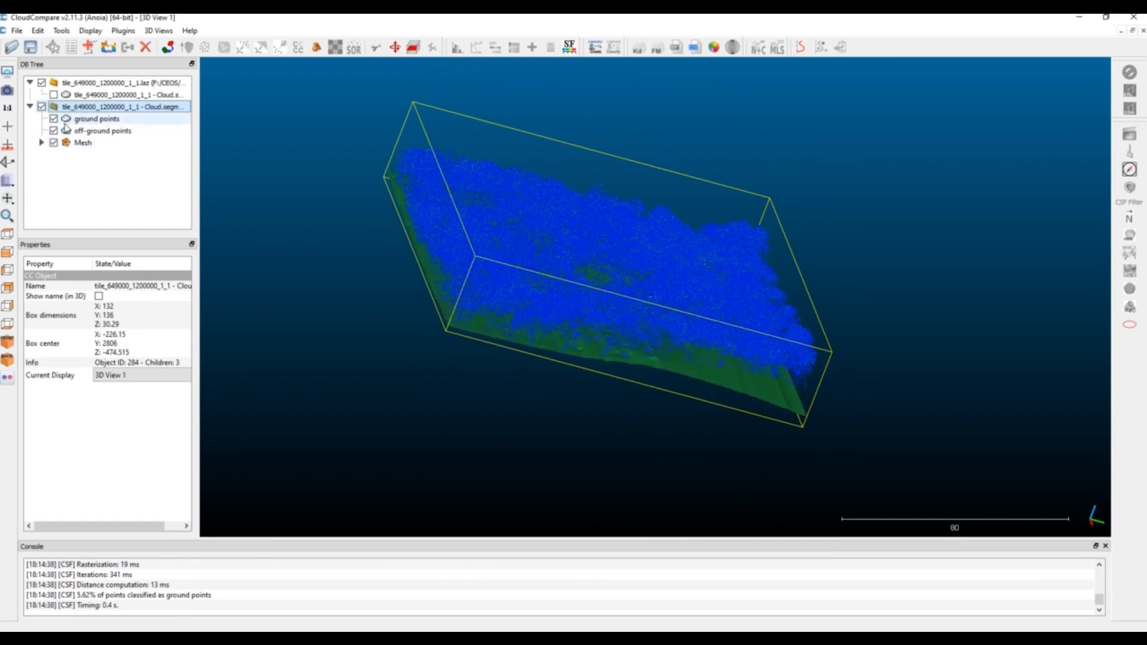
left_click_drag(592, 261, 670, 397)
left_click_drag(573, 325, 649, 428)
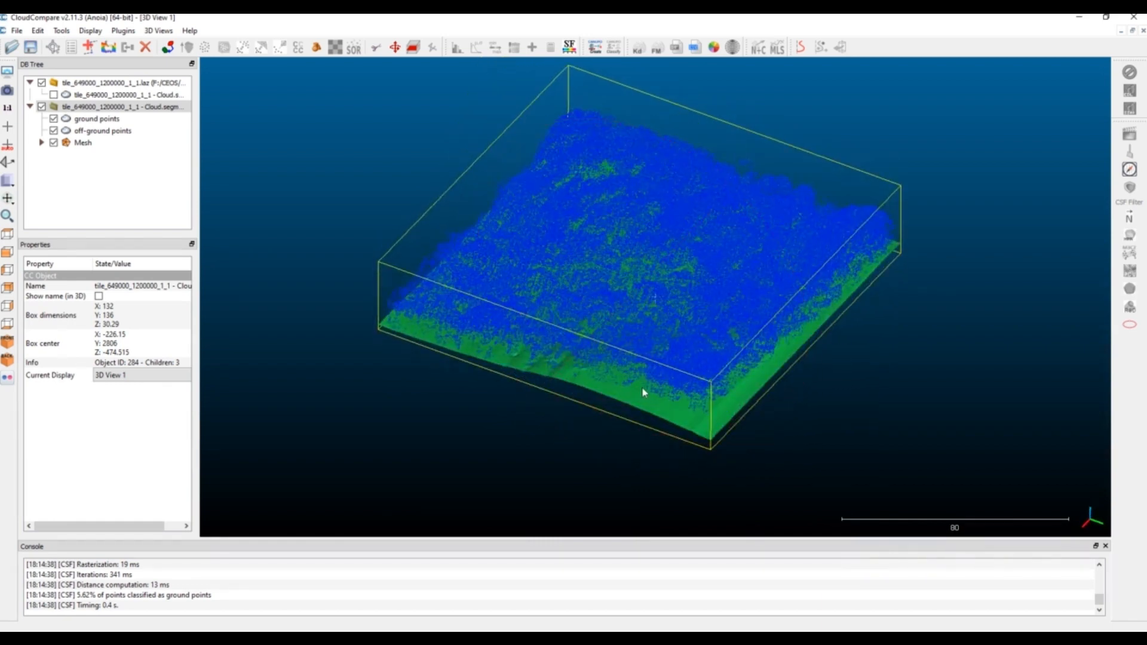
left_click_drag(610, 385, 901, 409)
Start a Cloud/Mesh distance computation with the segmented cloud as compared and the cloth mesh as reference
left_click(83, 143)
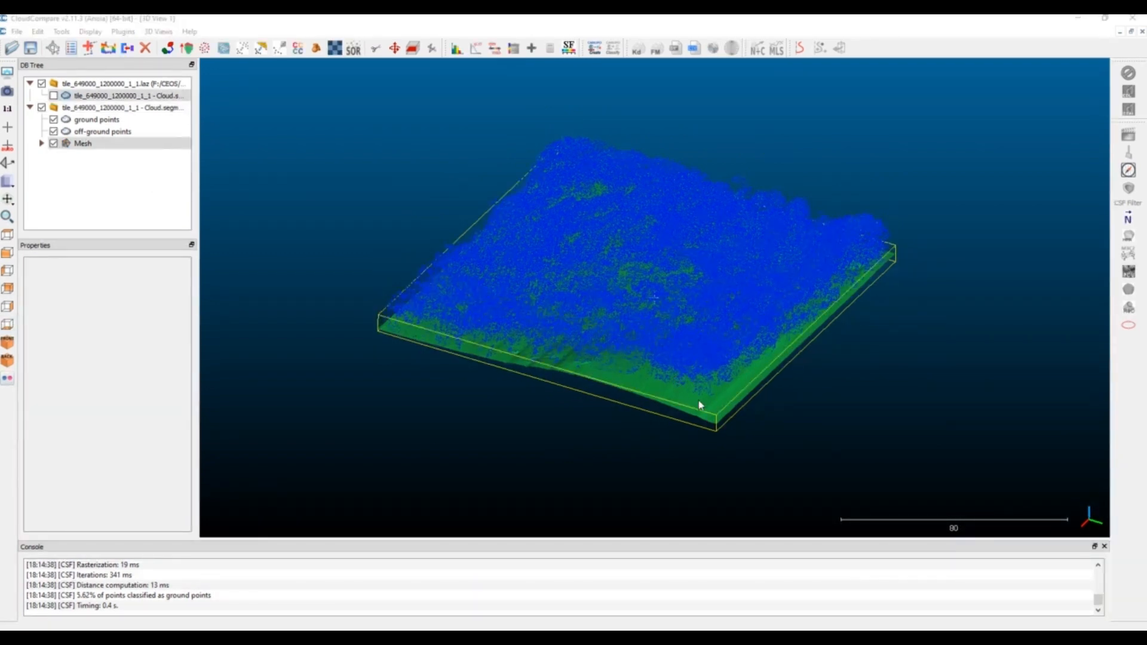
left_click_drag(713, 396, 679, 427)
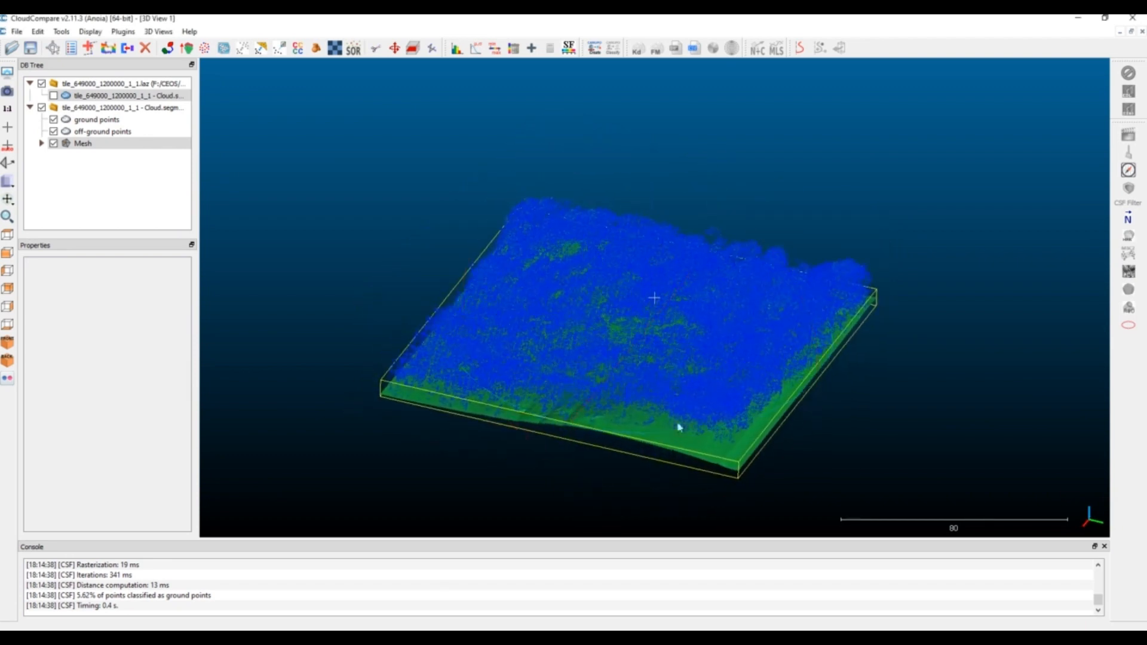
left_click(84, 31)
mouse_move(62, 32)
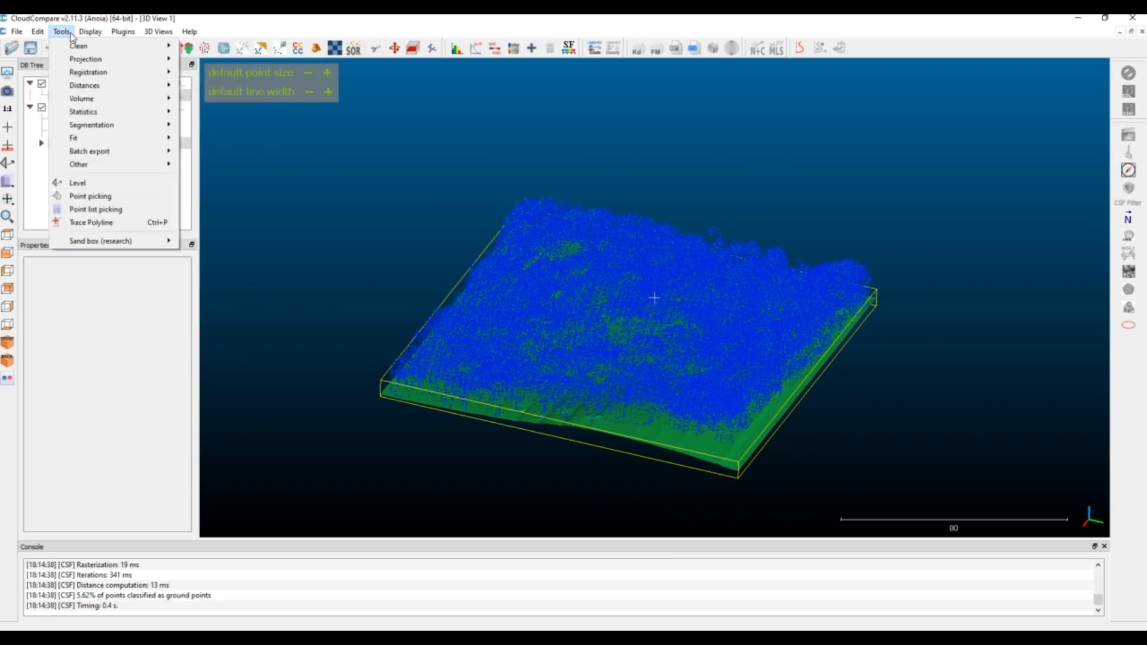
mouse_move(89, 85)
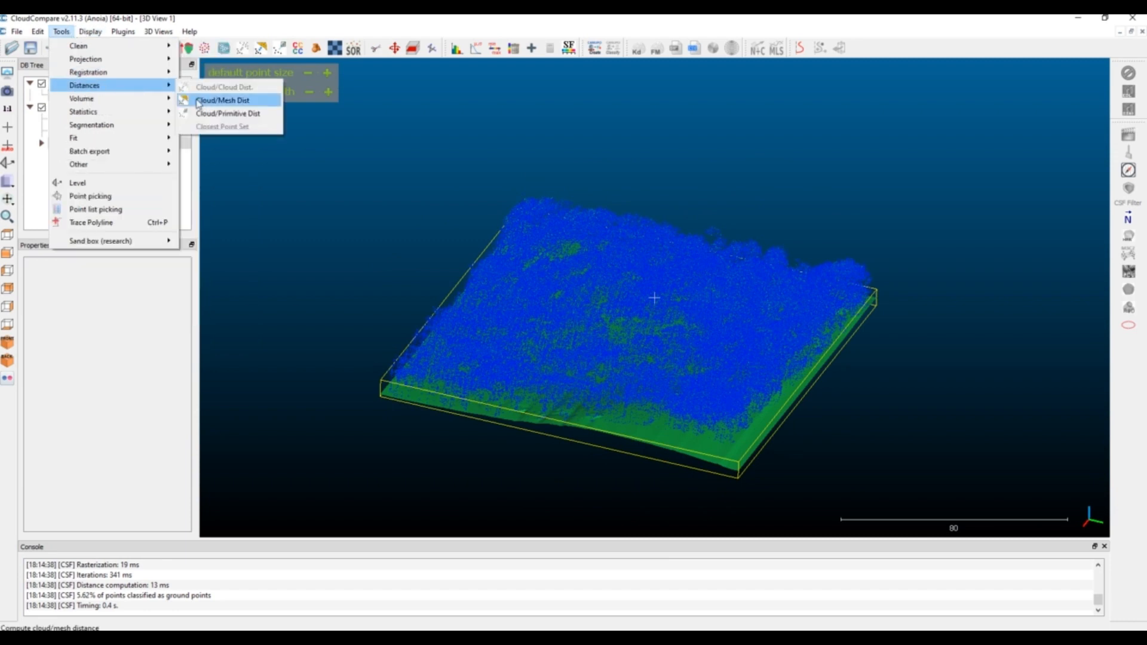
left_click(222, 100)
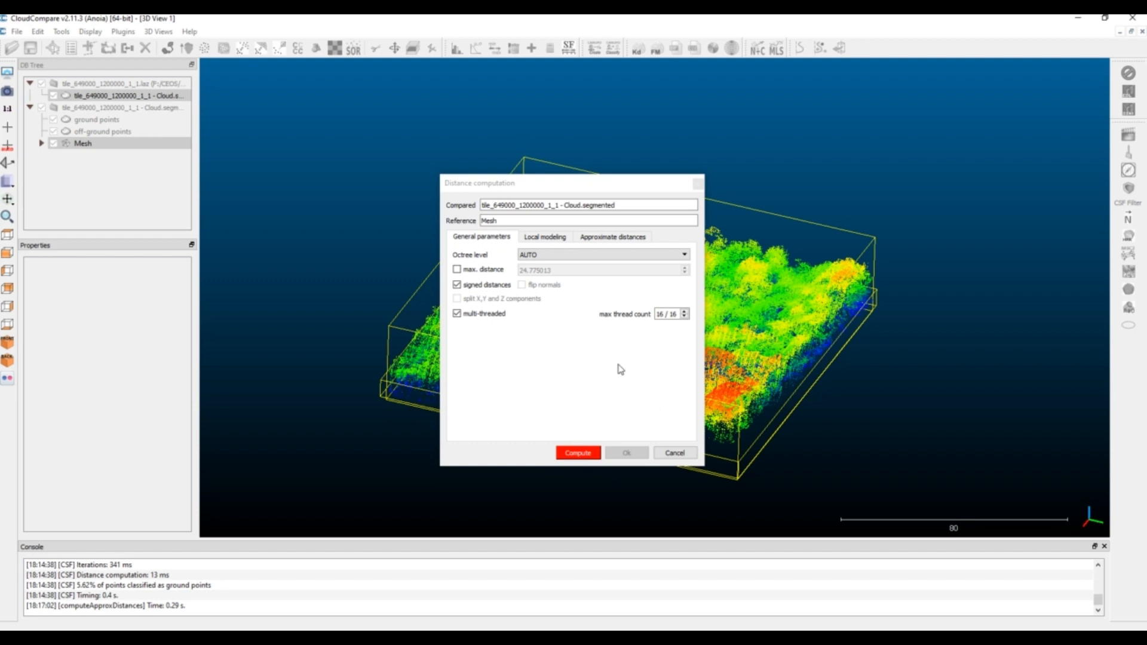
Review the distance settings and compute signed cloud-to-mesh distances with AUTO octree level and multi-threading
left_click(549, 237)
left_click(580, 238)
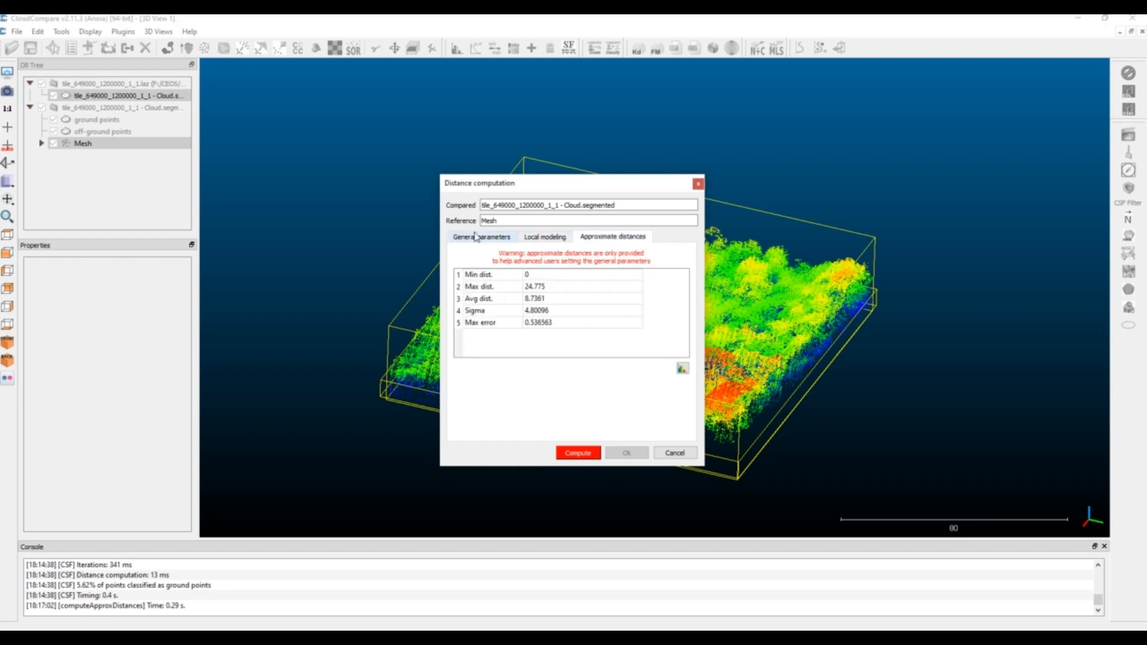
left_click(472, 238)
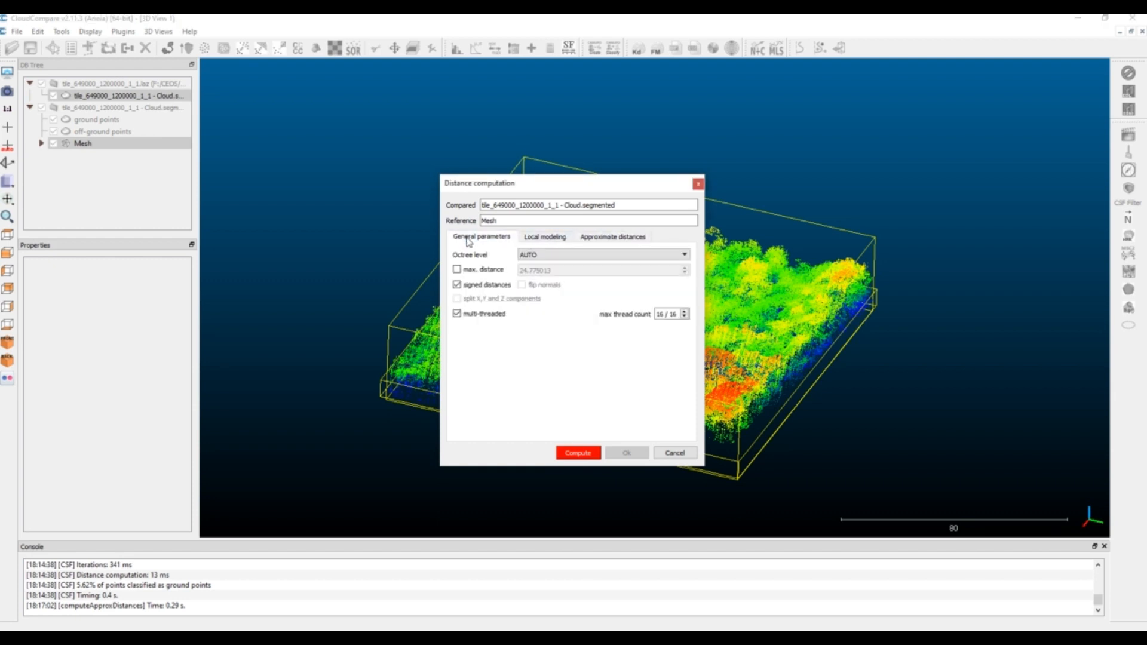
left_click(579, 454)
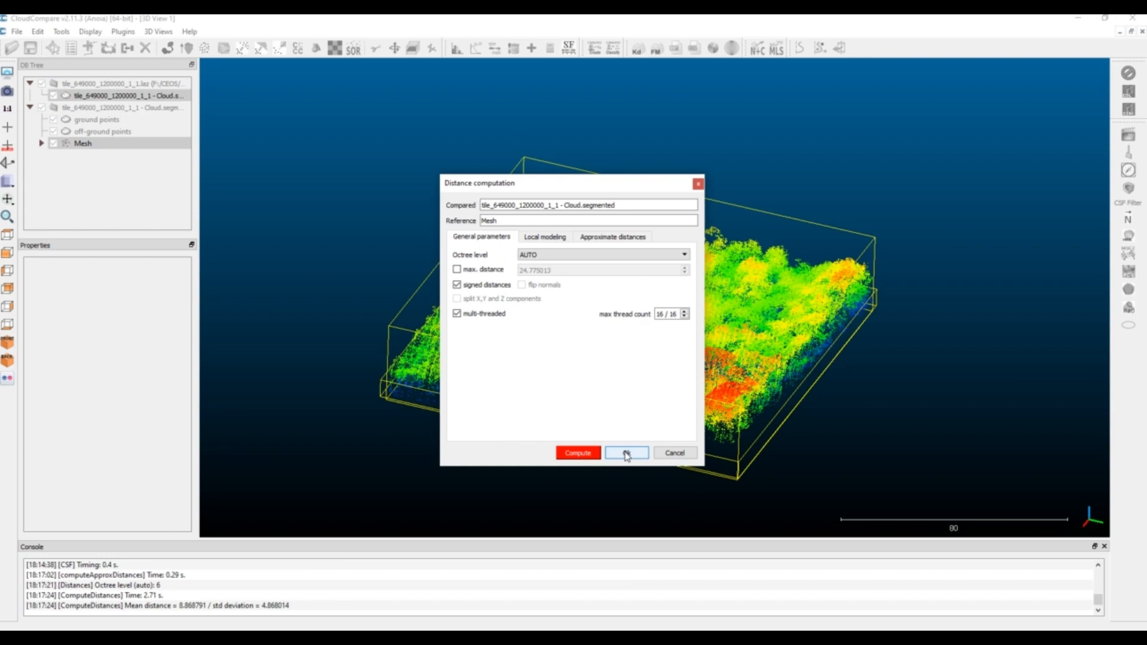
left_click(627, 454)
Select the segmented cloud and examine its C2M signed distances colouring from the side and from above
left_click_drag(562, 341, 765, 450)
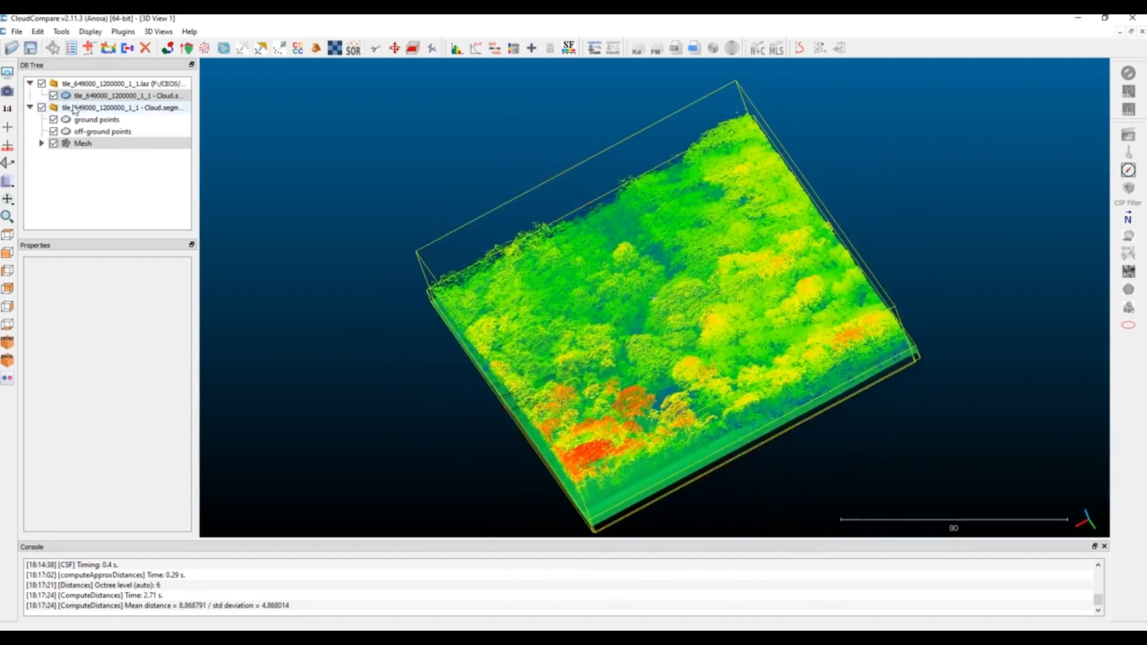
left_click(99, 97)
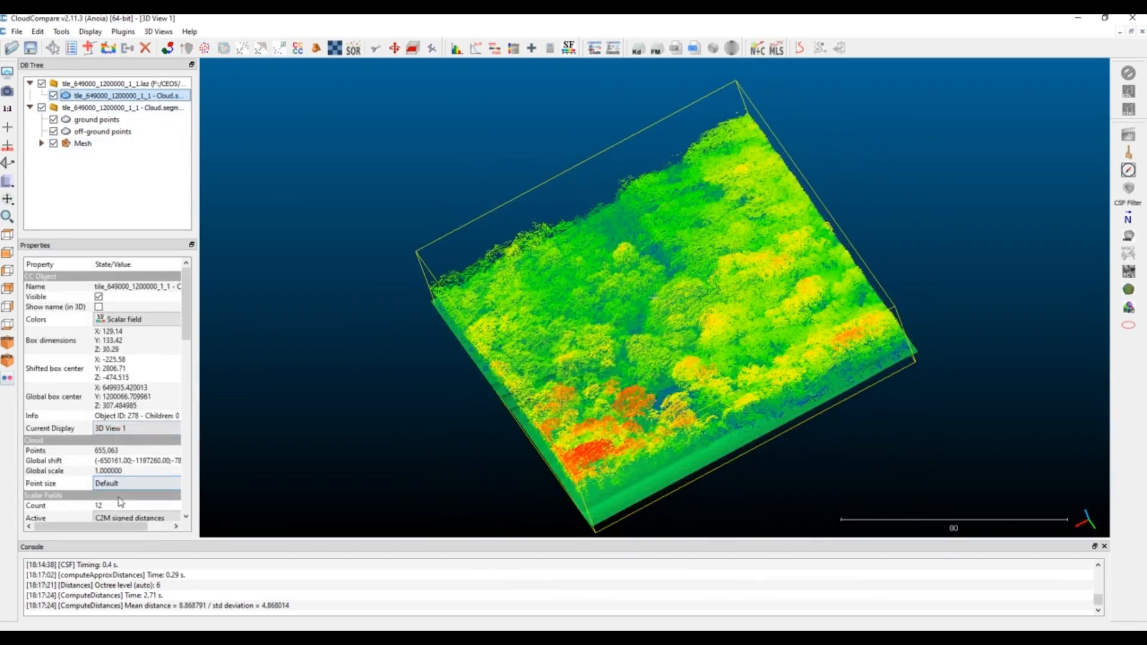
left_click_drag(688, 444, 775, 337)
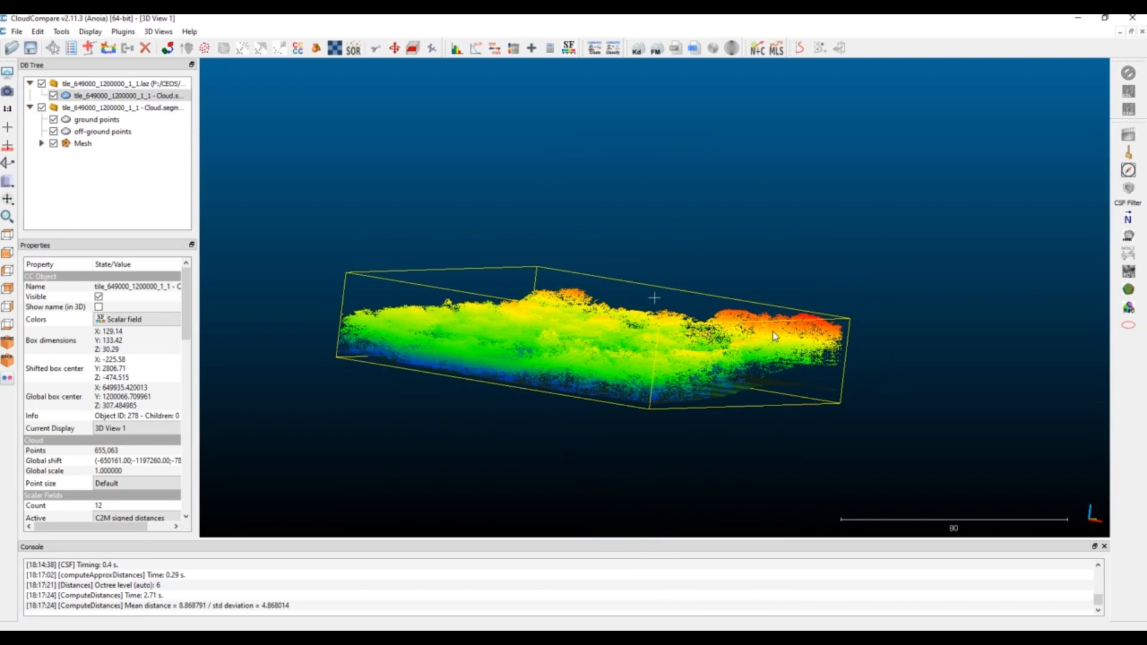
left_click_drag(284, 484, 705, 452)
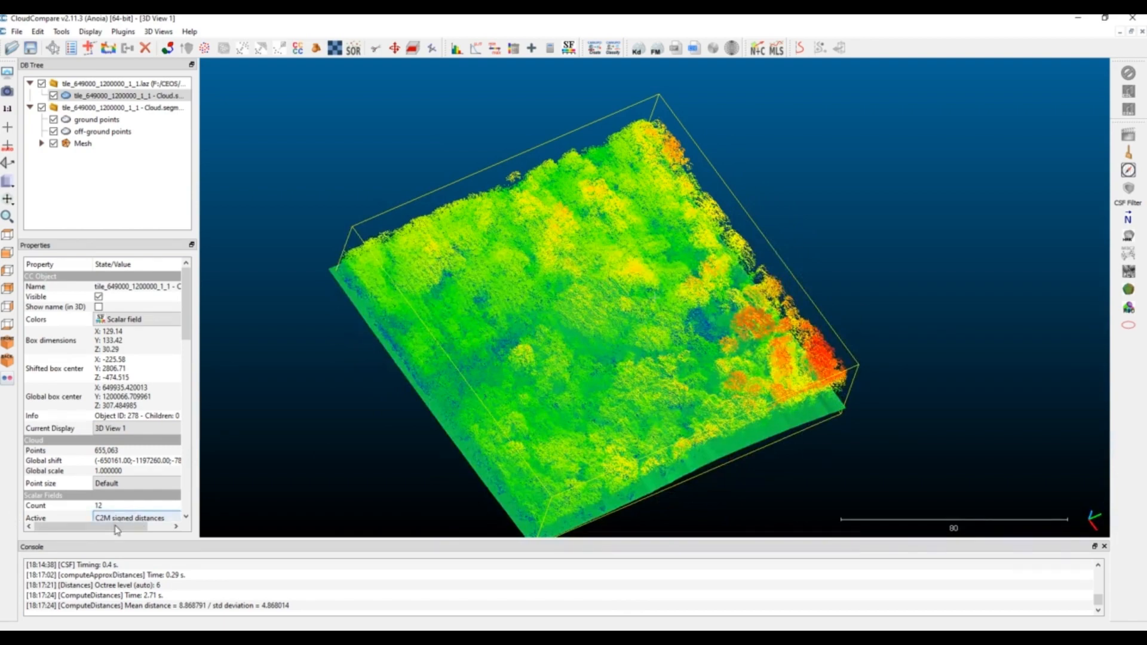
left_click_drag(653, 428, 486, 413)
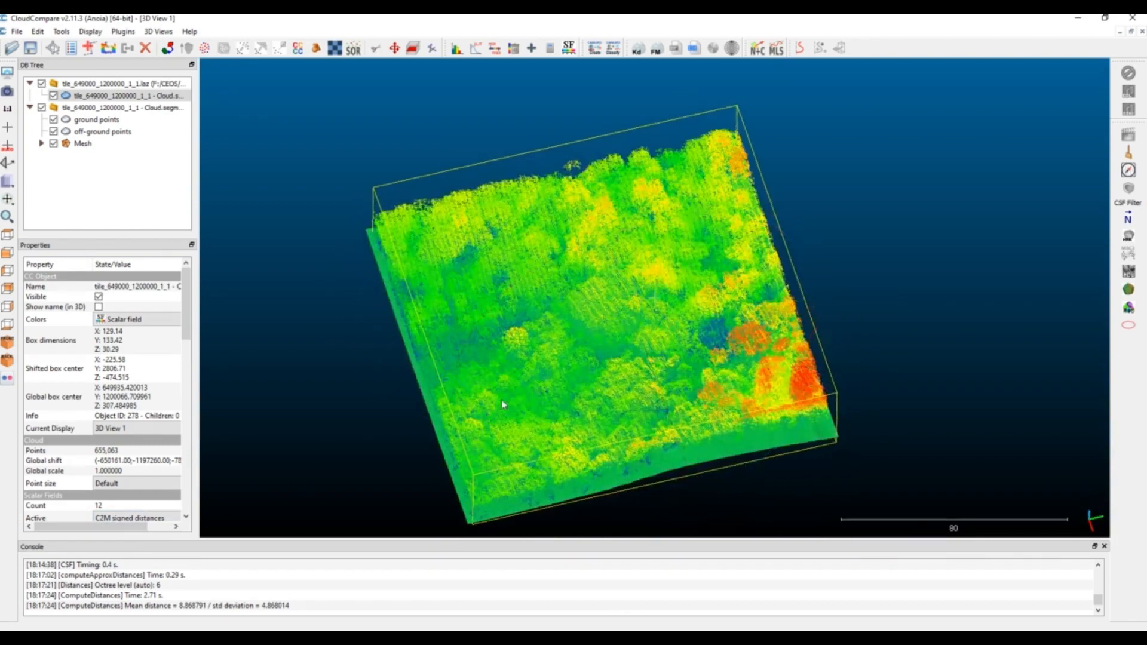
left_click_drag(854, 404, 727, 450)
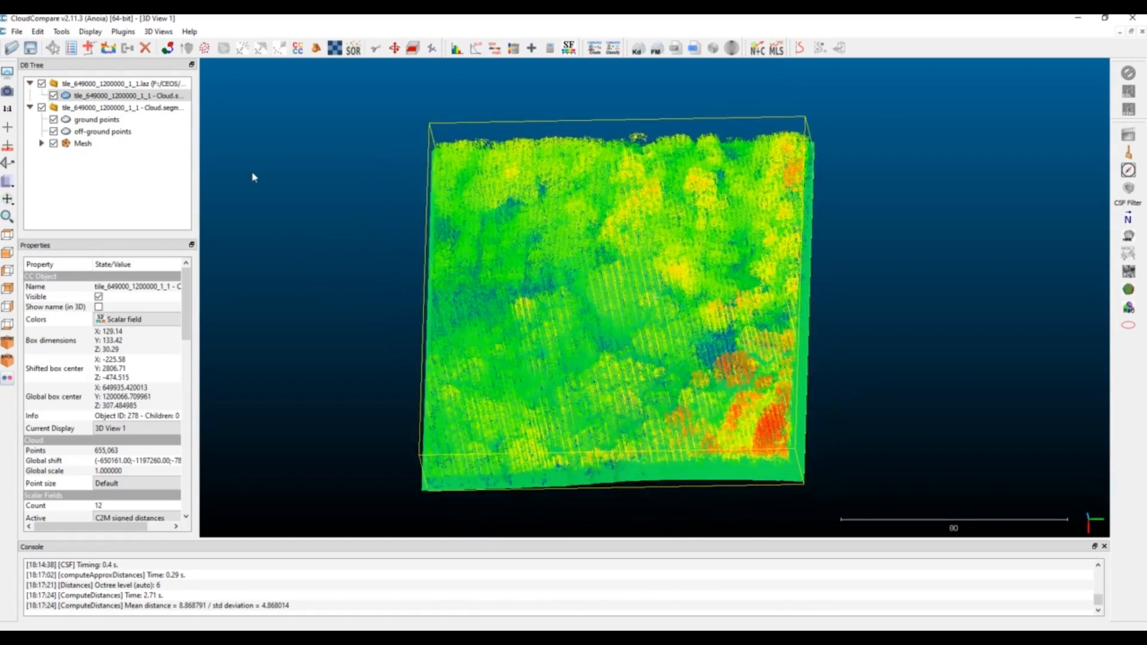
Open the Rasterize tool for the segmented cloud with grid step 1.0 and Height grid values as active layer
left_click(335, 49)
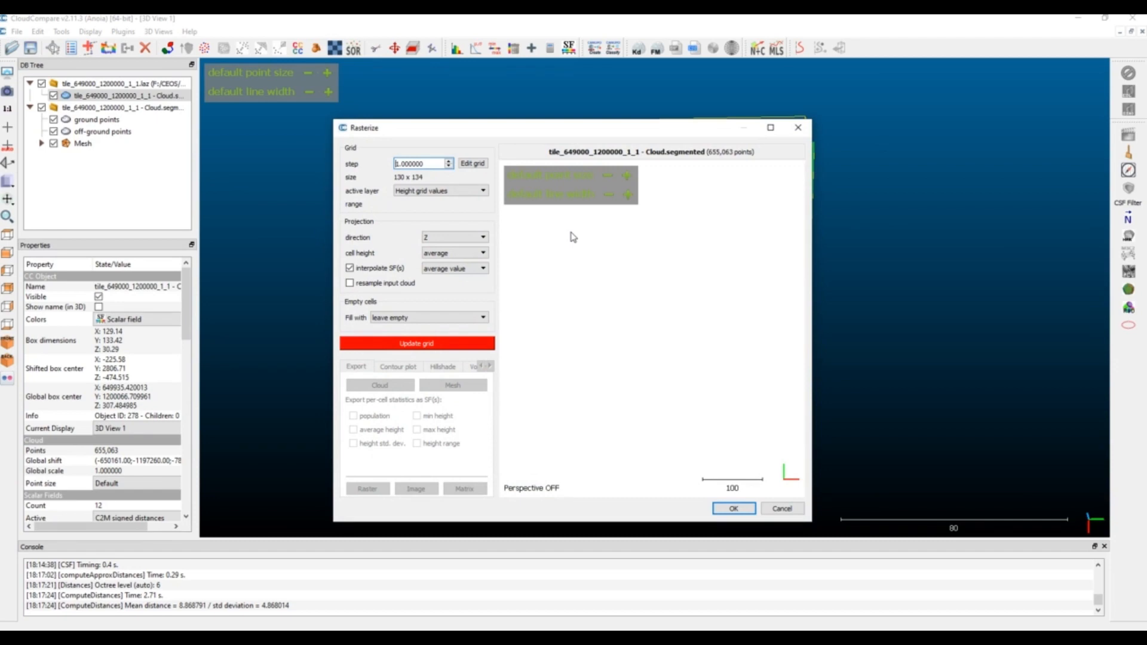
left_click_drag(440, 164, 345, 169)
left_click(422, 192)
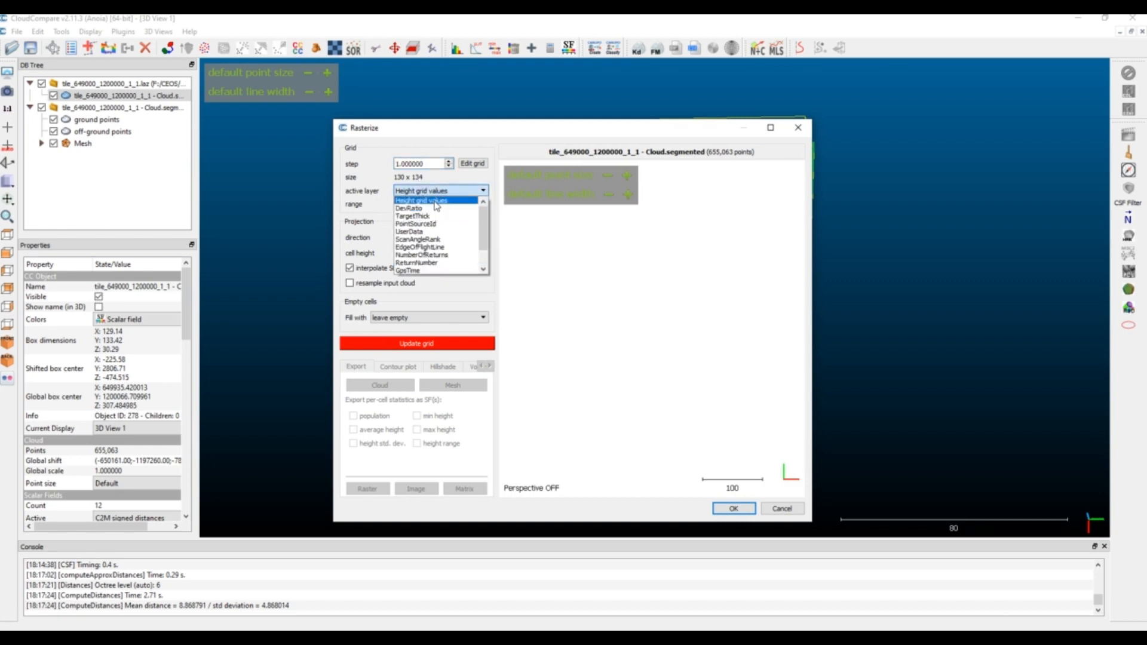
left_click(437, 203)
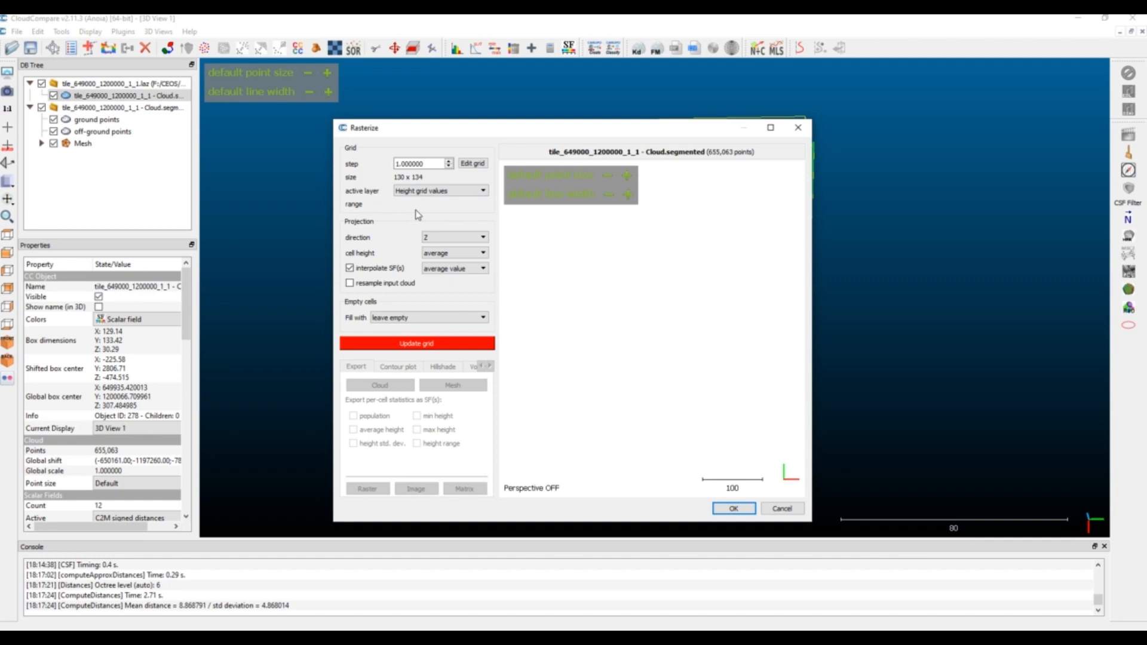
Set the raster's cell height to maximum with Z as the projection direction, and update the grid
left_click(466, 253)
left_click(461, 276)
left_click(454, 237)
left_click(453, 238)
left_click(440, 345)
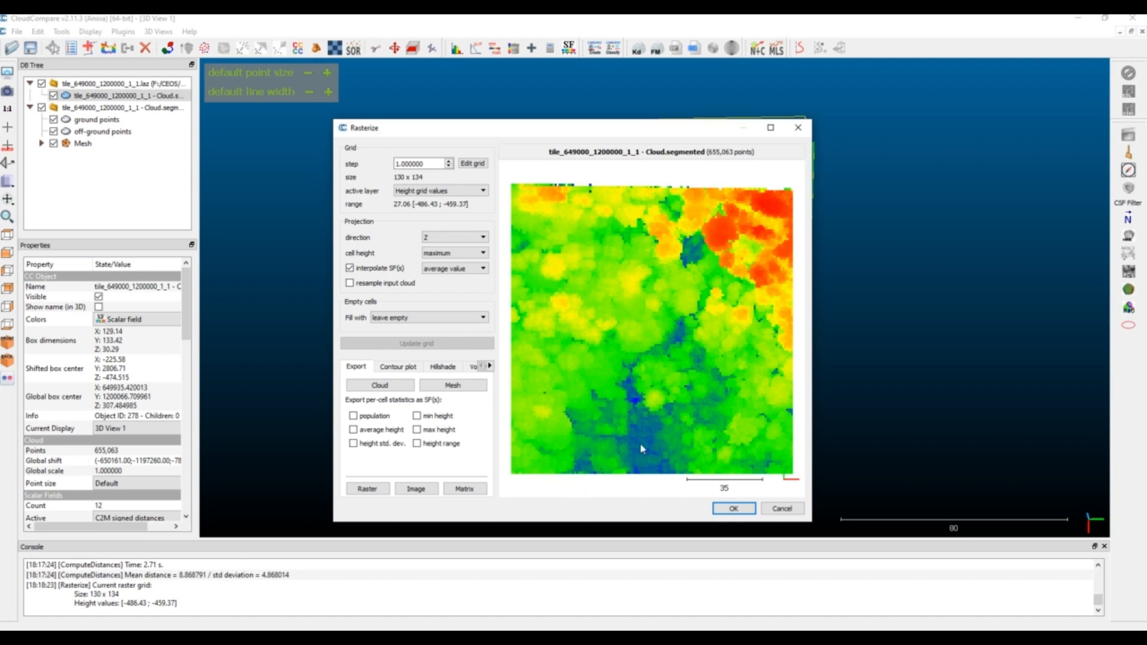
Switch the raster's active layer to C2M signed distances to preview the heights above the terrain
left_click(445, 191)
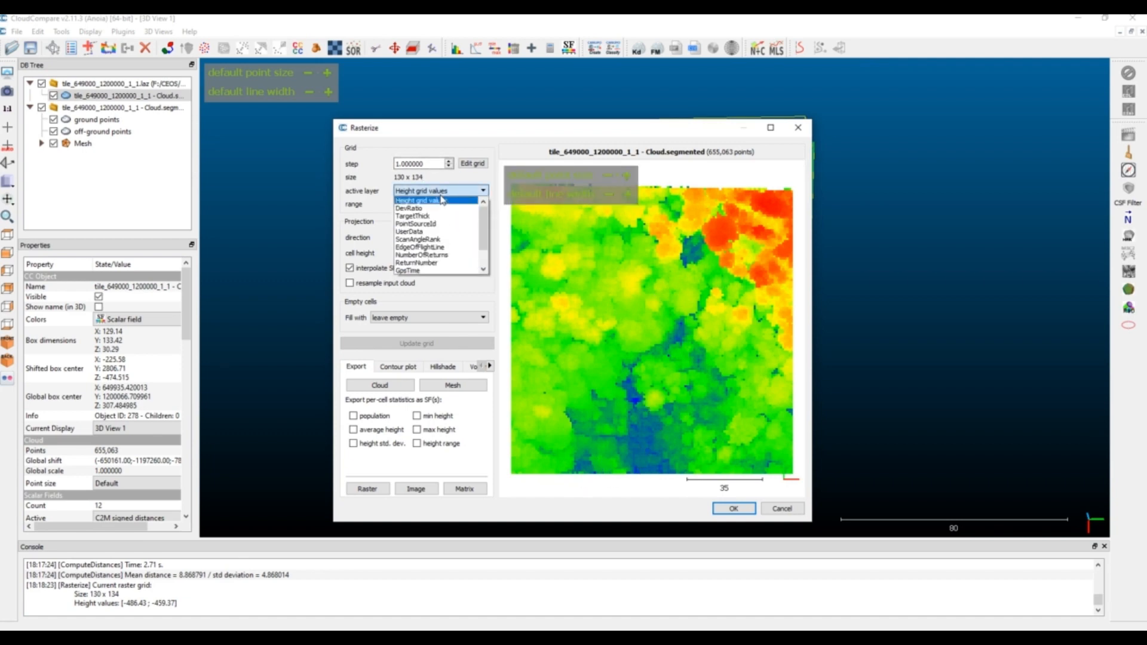
scroll(450, 267, "down", 1)
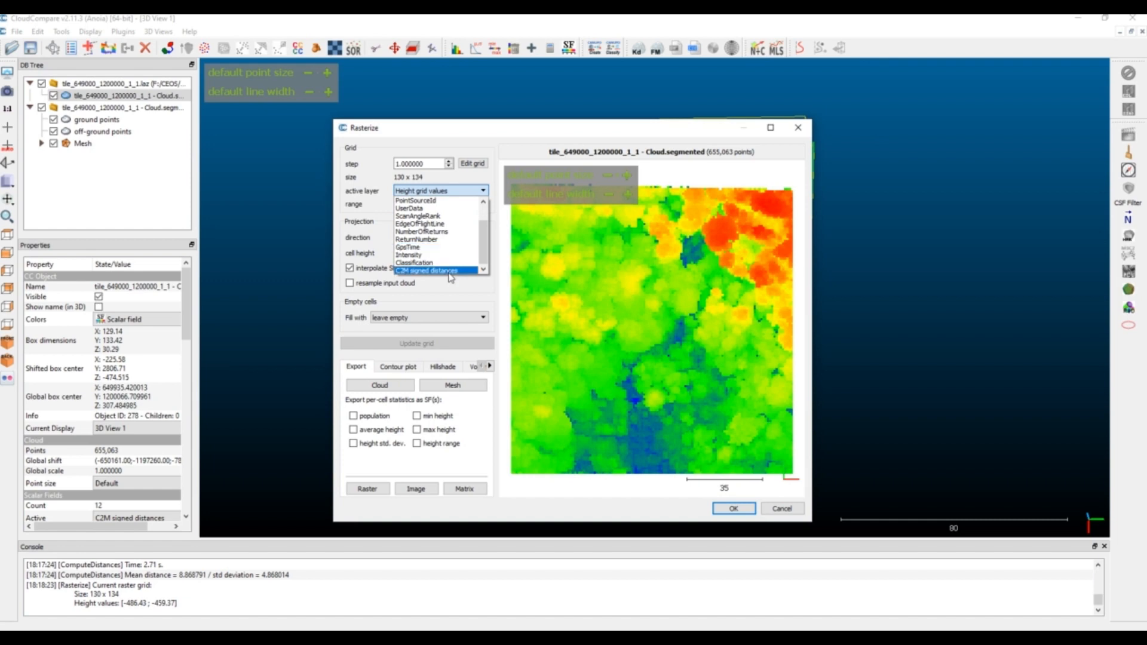
left_click(449, 272)
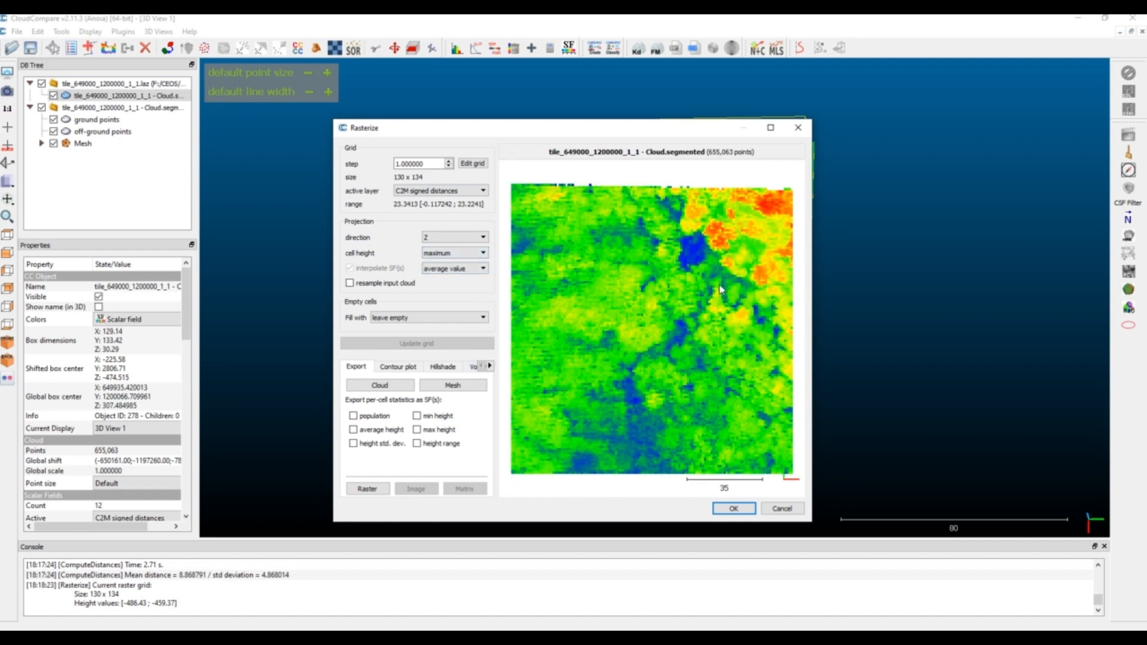
Review the raster export options and close the Rasterize tool without exporting
left_click(367, 489)
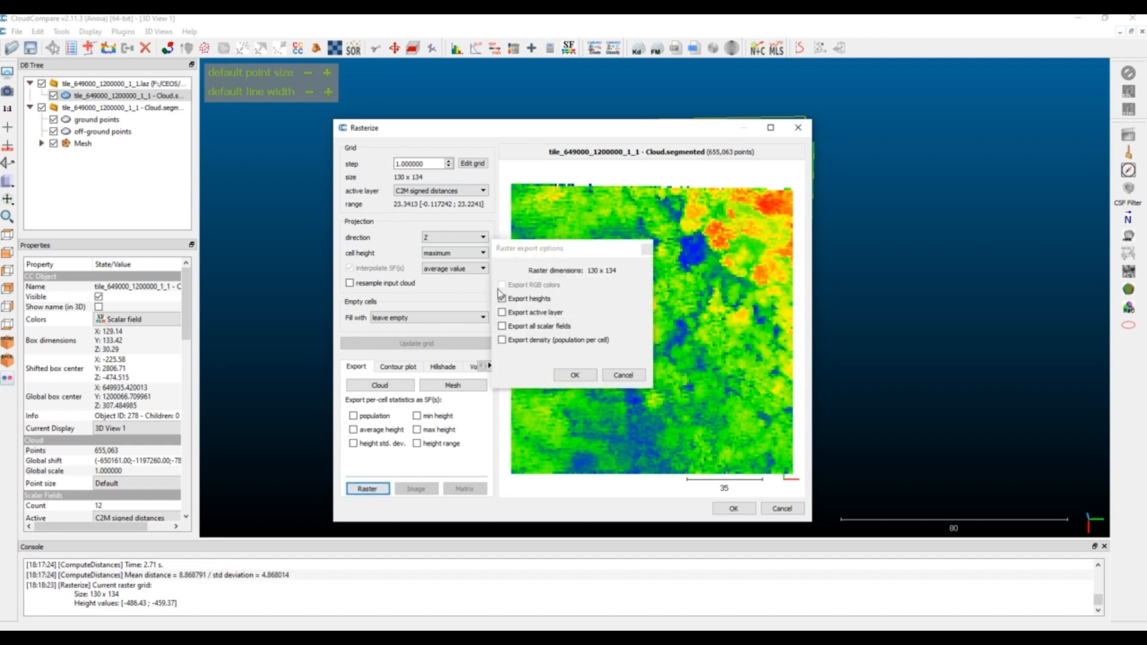
left_click(623, 376)
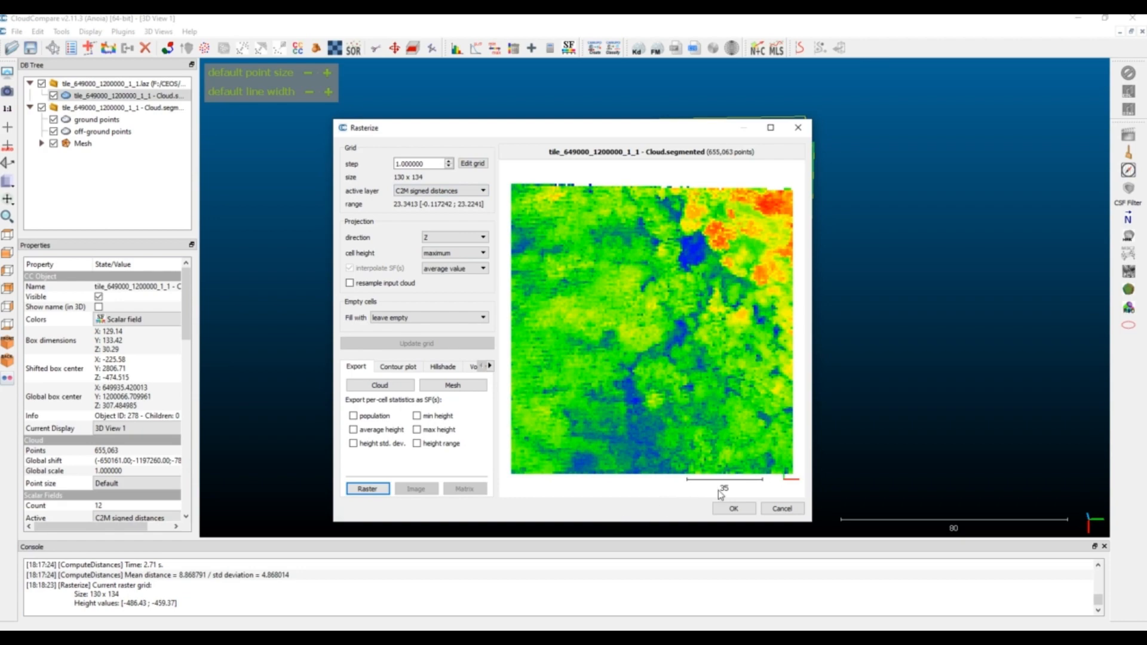
left_click(785, 510)
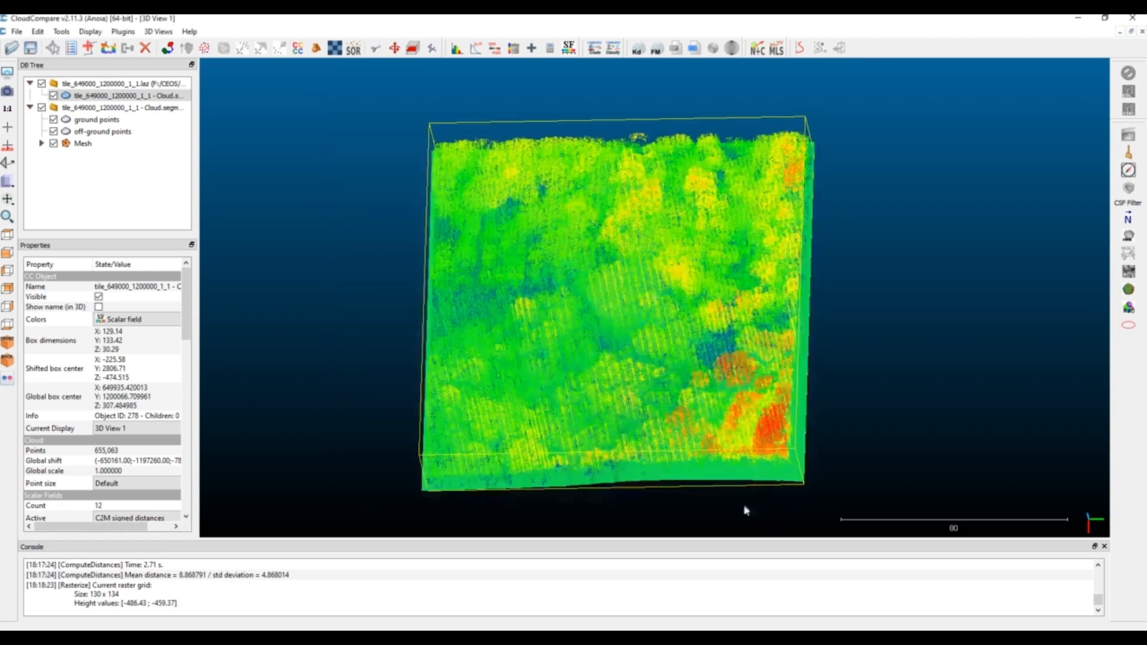
Hide the mesh, the off-ground points and the ground points so only the segmented cloud is displayed
left_click_drag(746, 511, 708, 254)
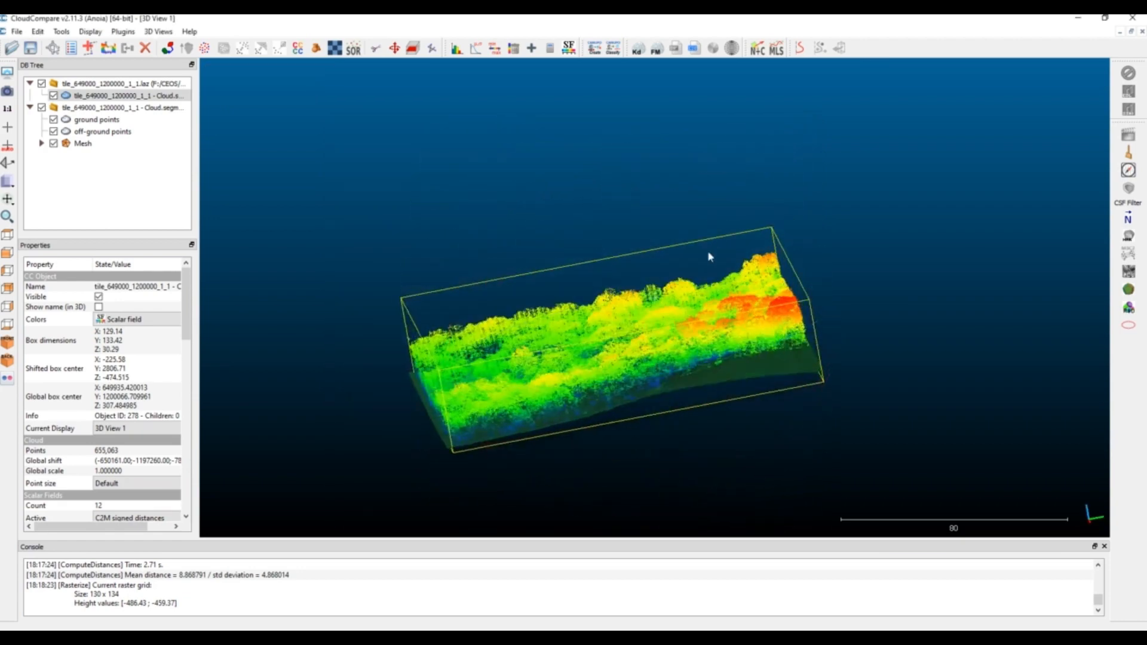
left_click(53, 144)
left_click(54, 132)
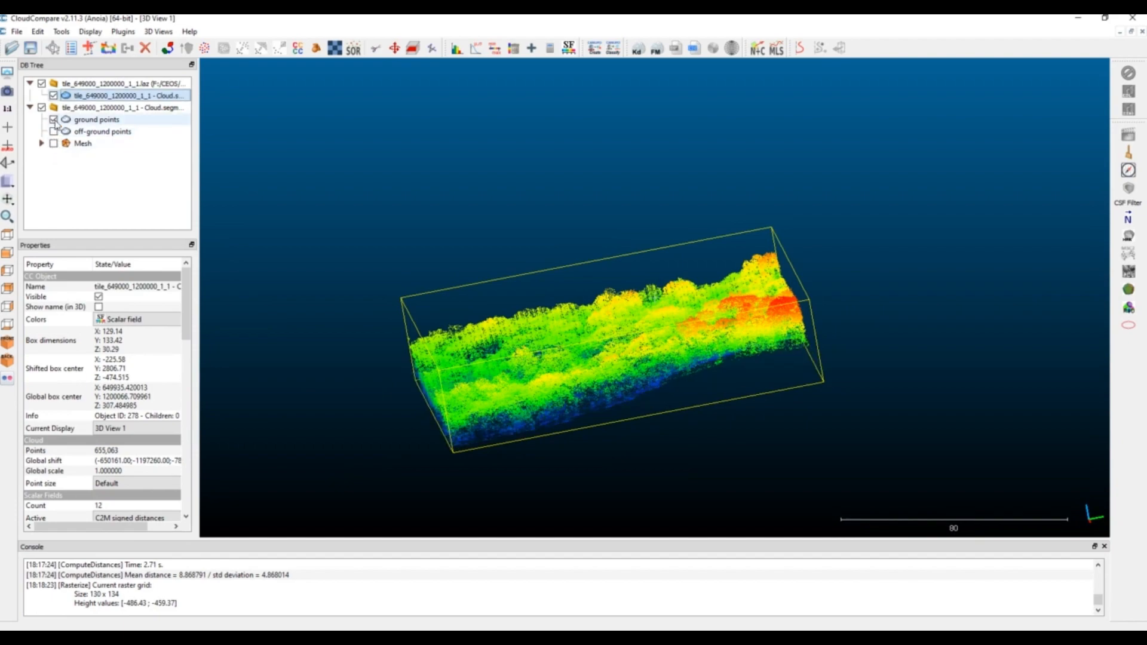
left_click(54, 119)
Set the segmented cloud's C2M signed distances scalar field as its Z coordinate
left_click_drag(773, 371, 827, 460)
left_click(145, 107)
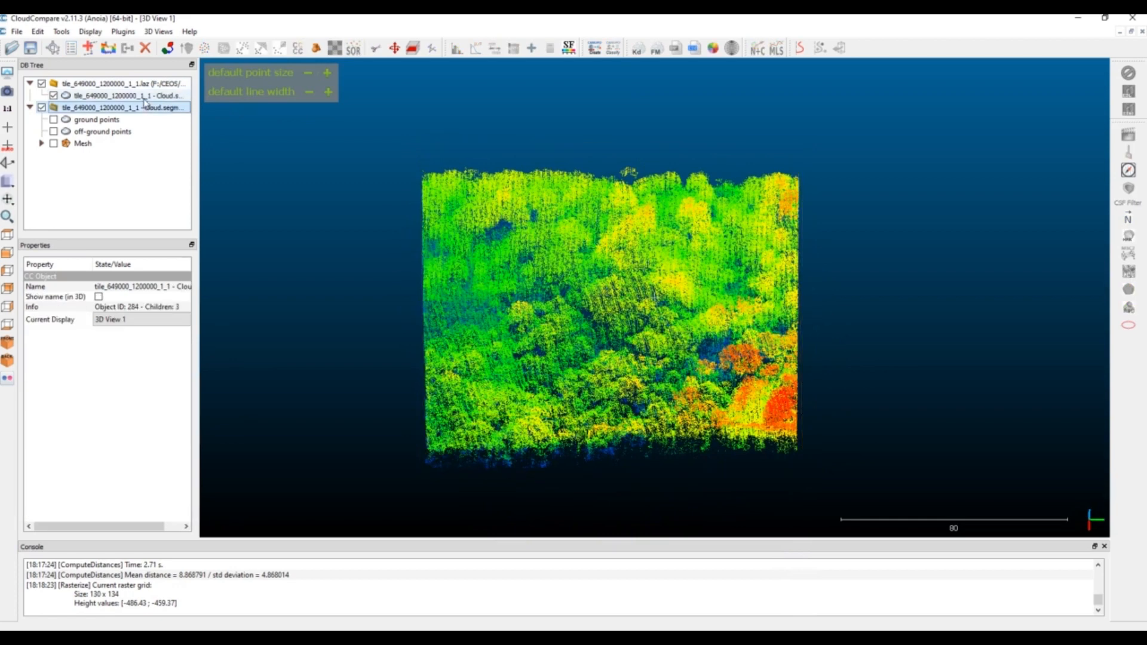
left_click(143, 95)
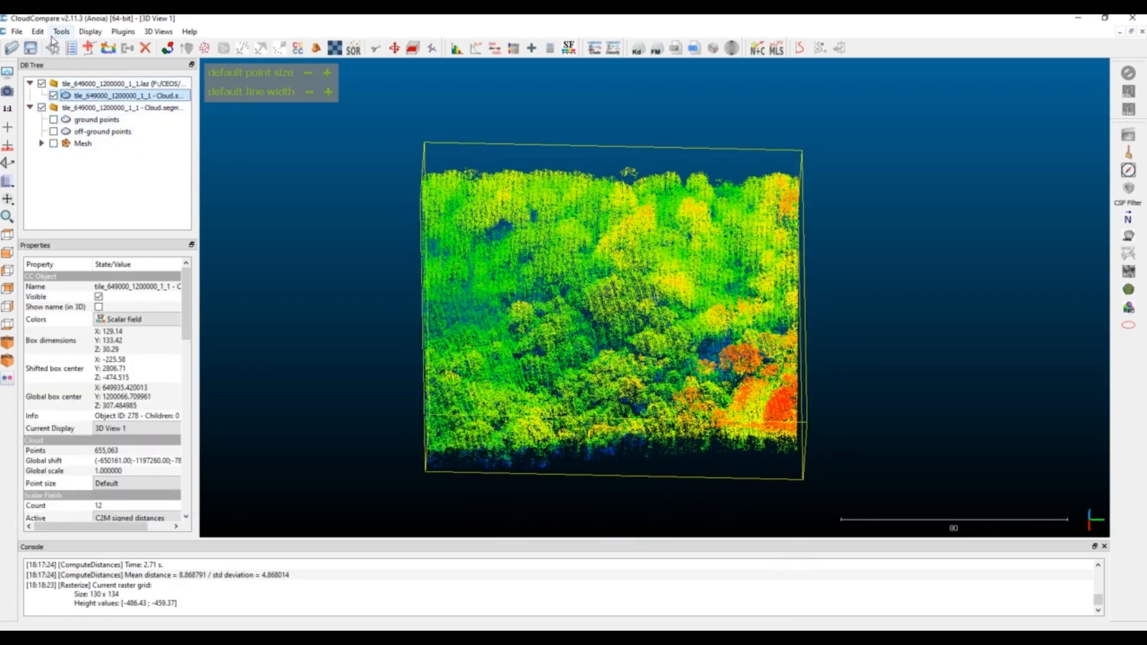
left_click(61, 31)
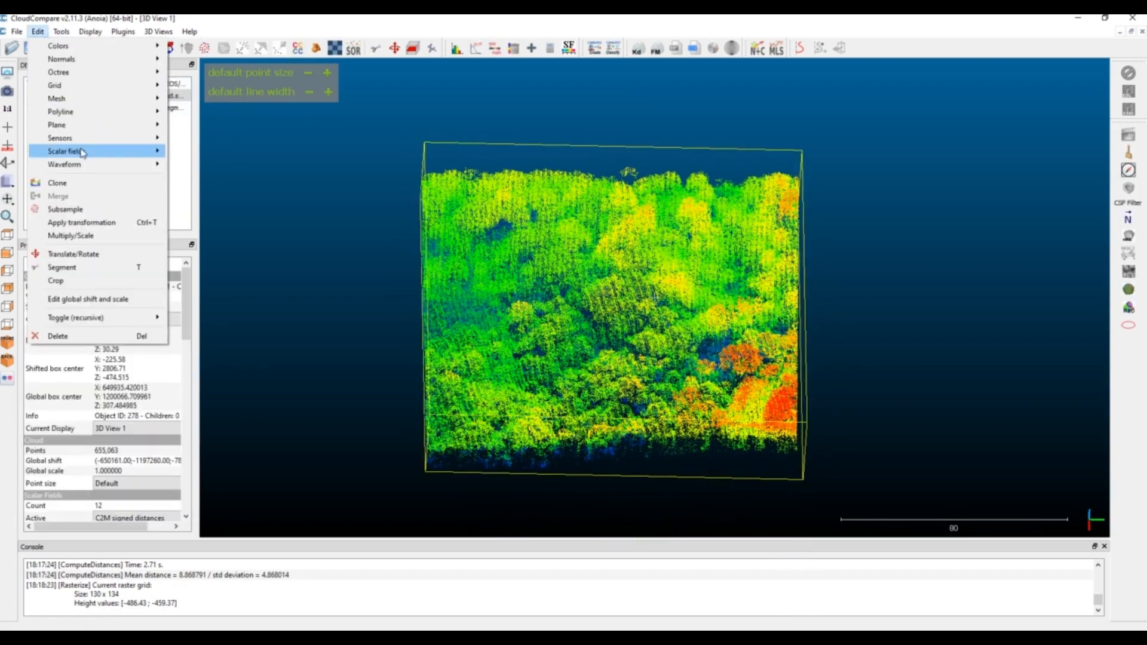
mouse_move(87, 153)
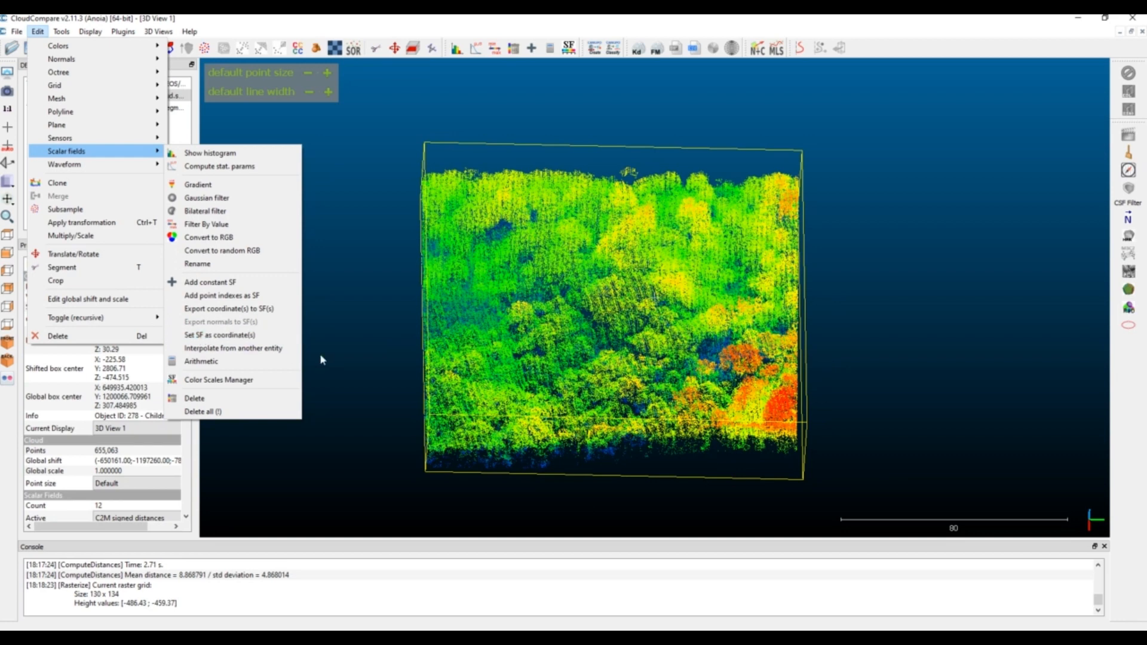
left_click(236, 337)
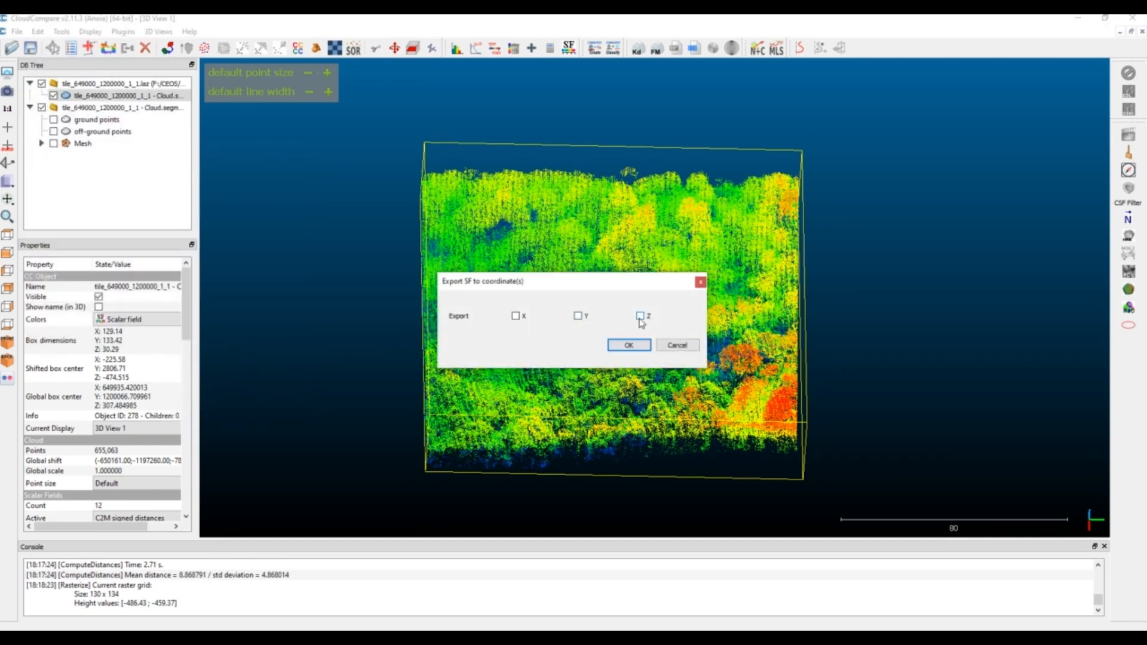
left_click(641, 348)
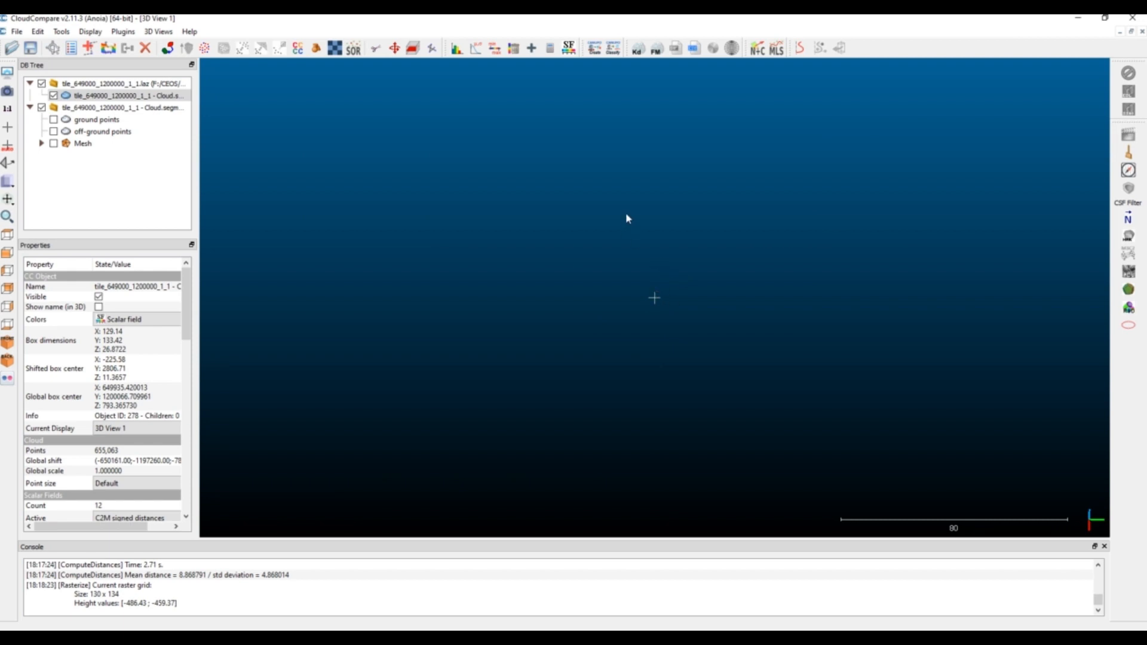
Bring the height-normalized cloud back into view and examine its flattened base and canopy from several sides
left_click_drag(636, 228, 708, 363)
double_click(601, 318)
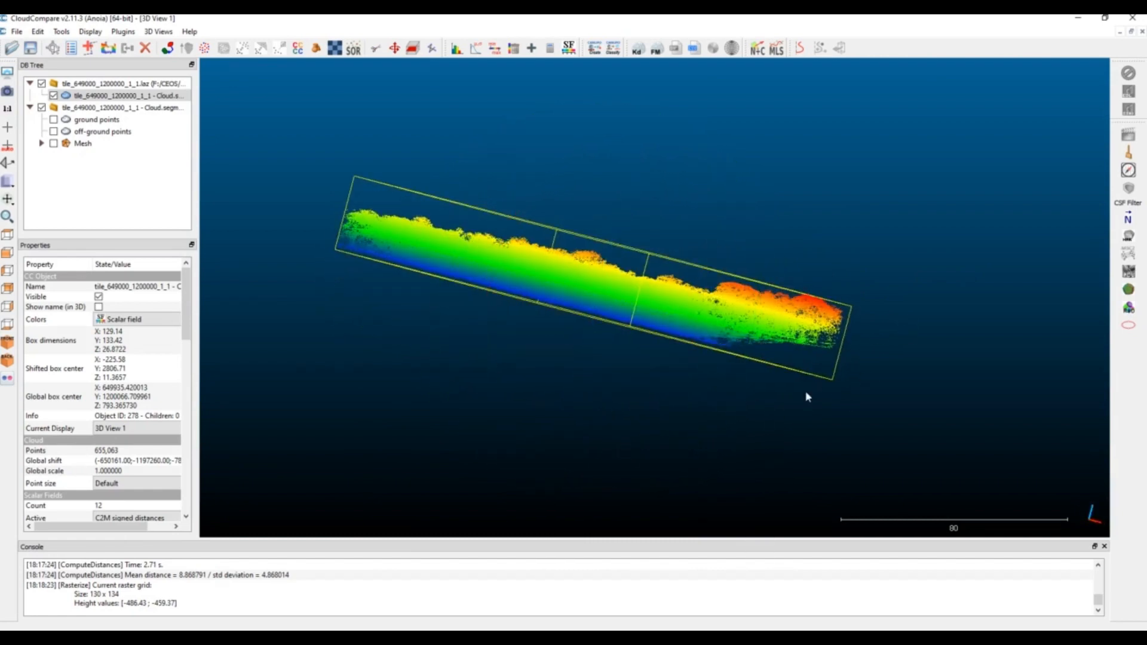
left_click_drag(807, 396, 619, 344)
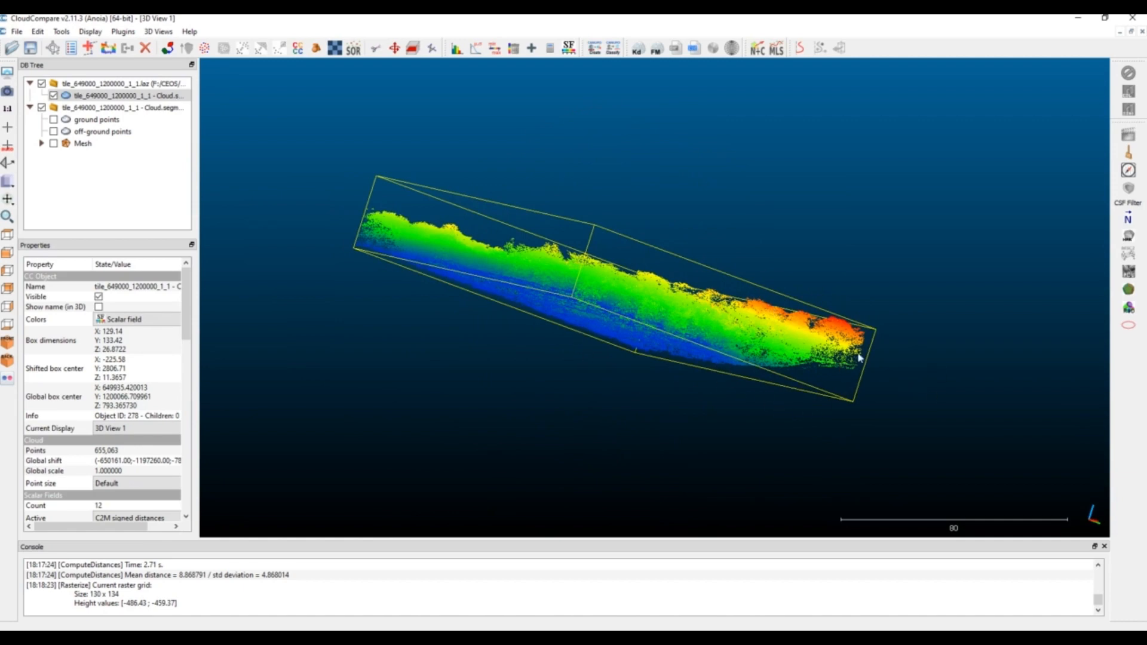
left_click_drag(447, 243, 725, 325)
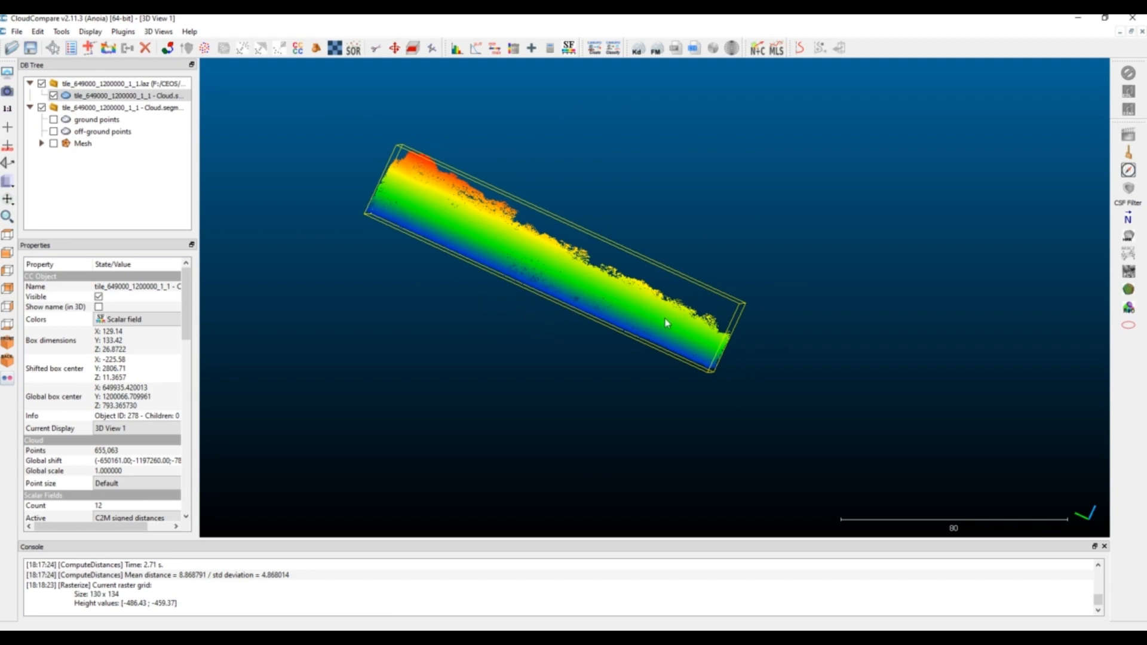
left_click_drag(575, 313, 456, 268)
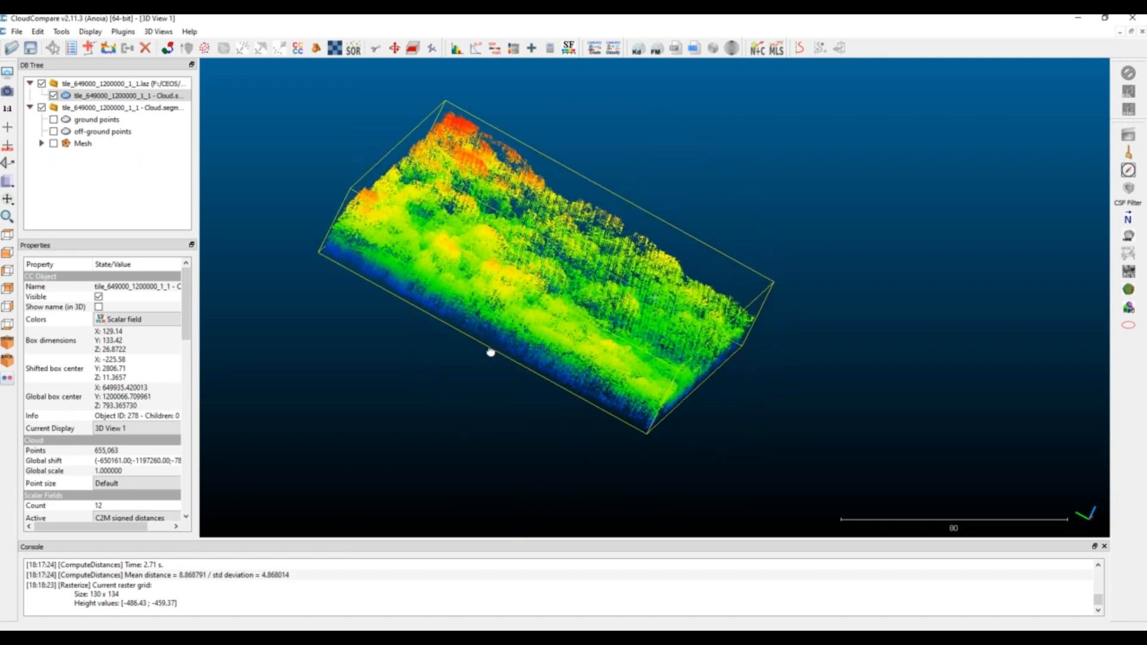
left_click_drag(490, 351, 573, 299)
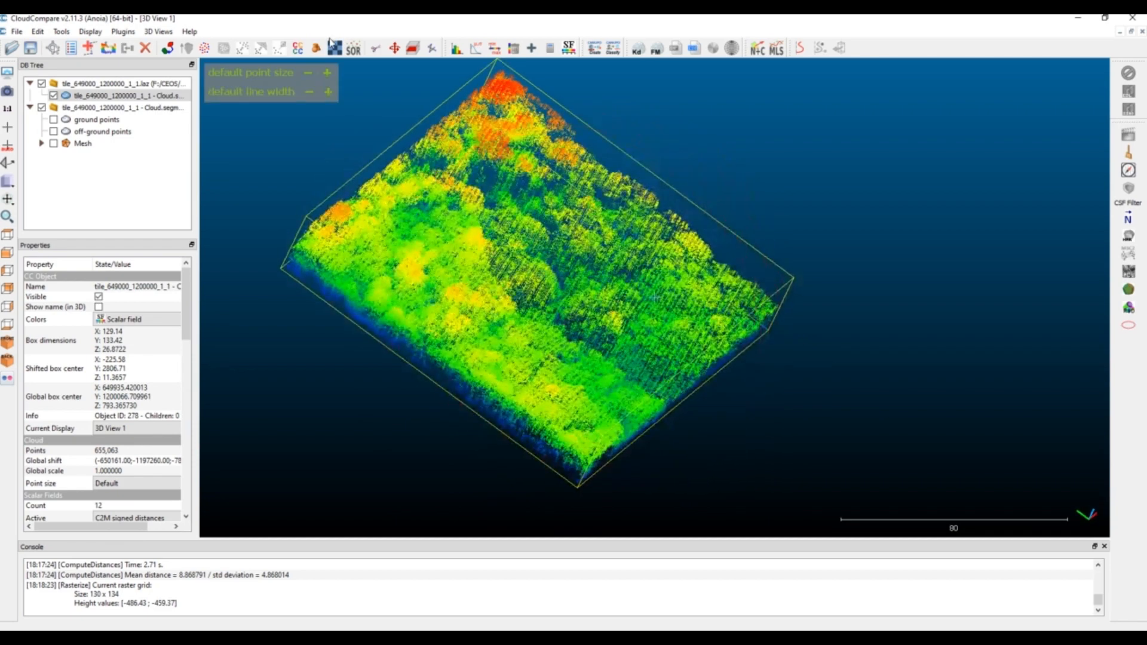
Preview a raster of the height-normalized cloud with grid step 1.0, average cell height and Height grid values, and close the tool without exporting
left_click(335, 50)
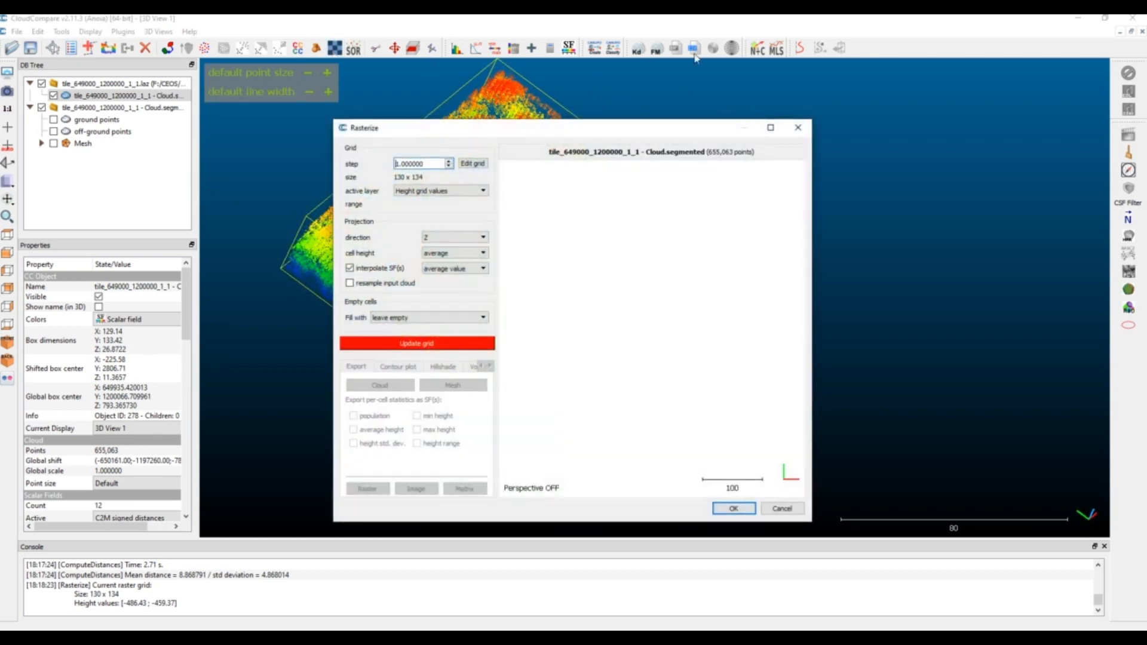
left_click(433, 192)
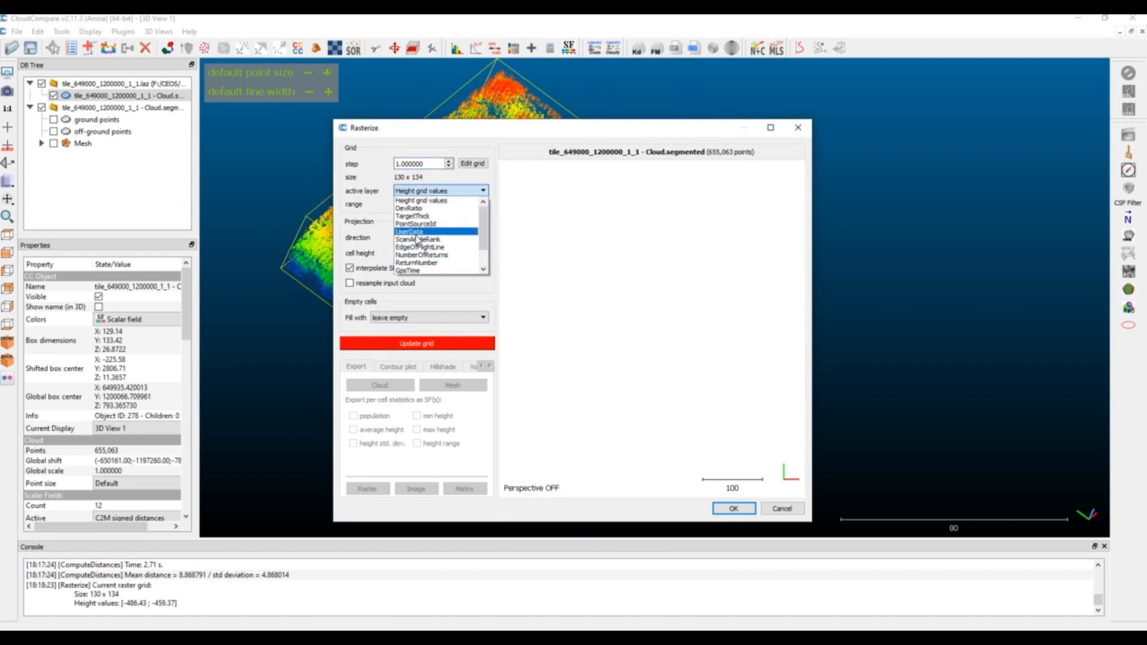
left_click(407, 208)
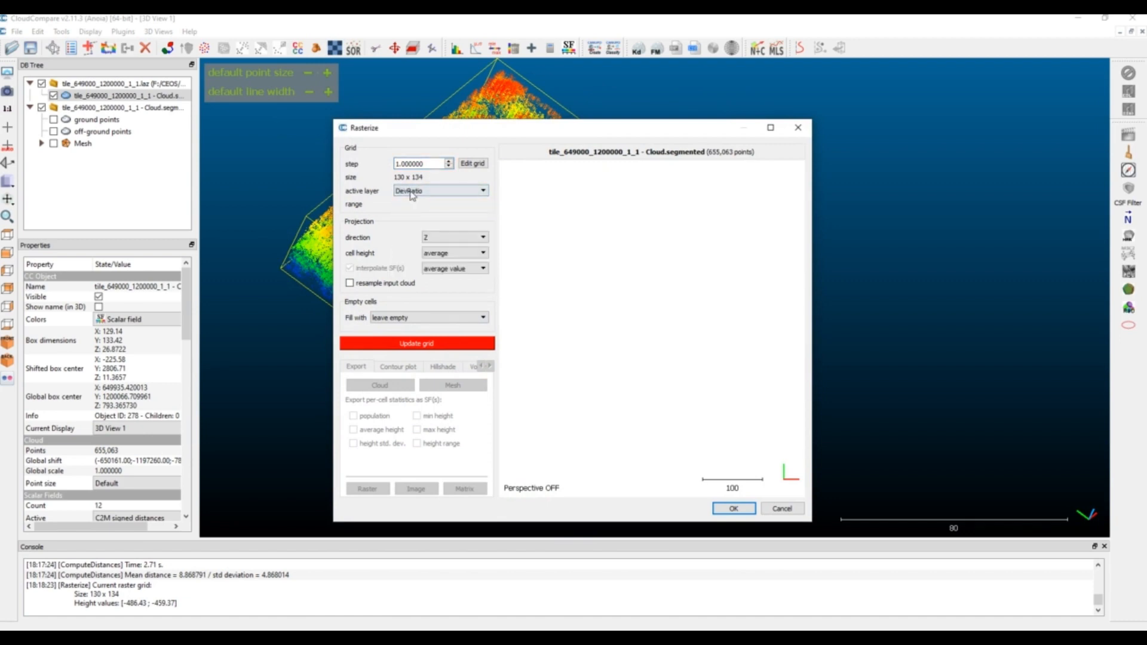
left_click(410, 192)
left_click(411, 200)
left_click(430, 344)
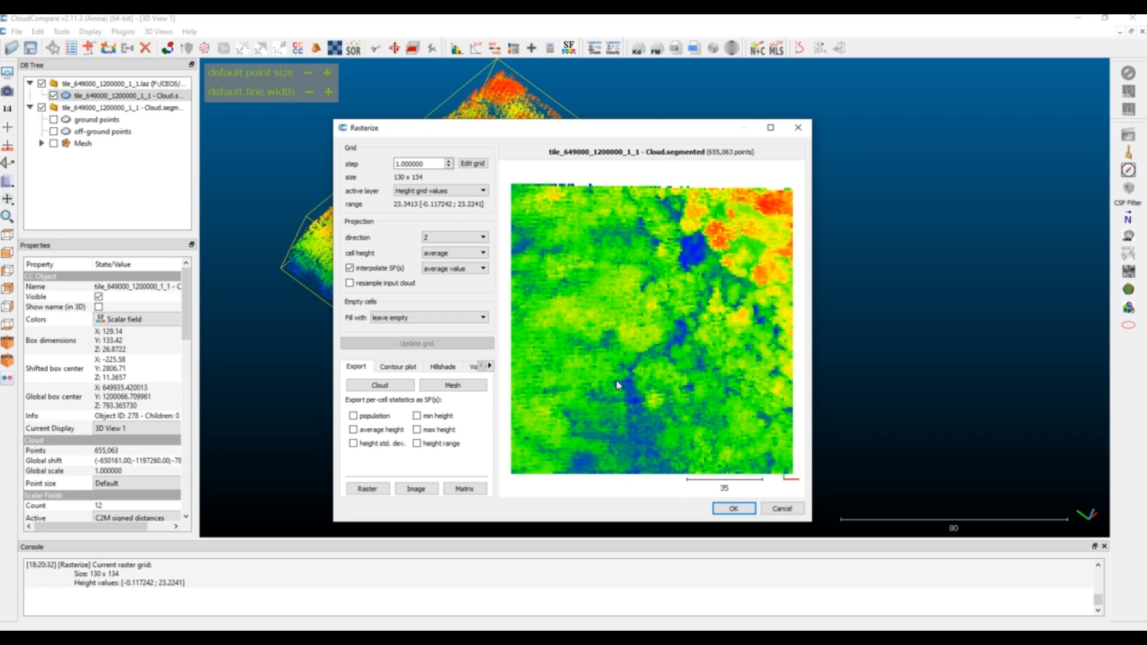
left_click(781, 509)
Examine the canopy height colouring of the height-normalized cloud from oblique angles and from above
left_click_drag(752, 441, 510, 384)
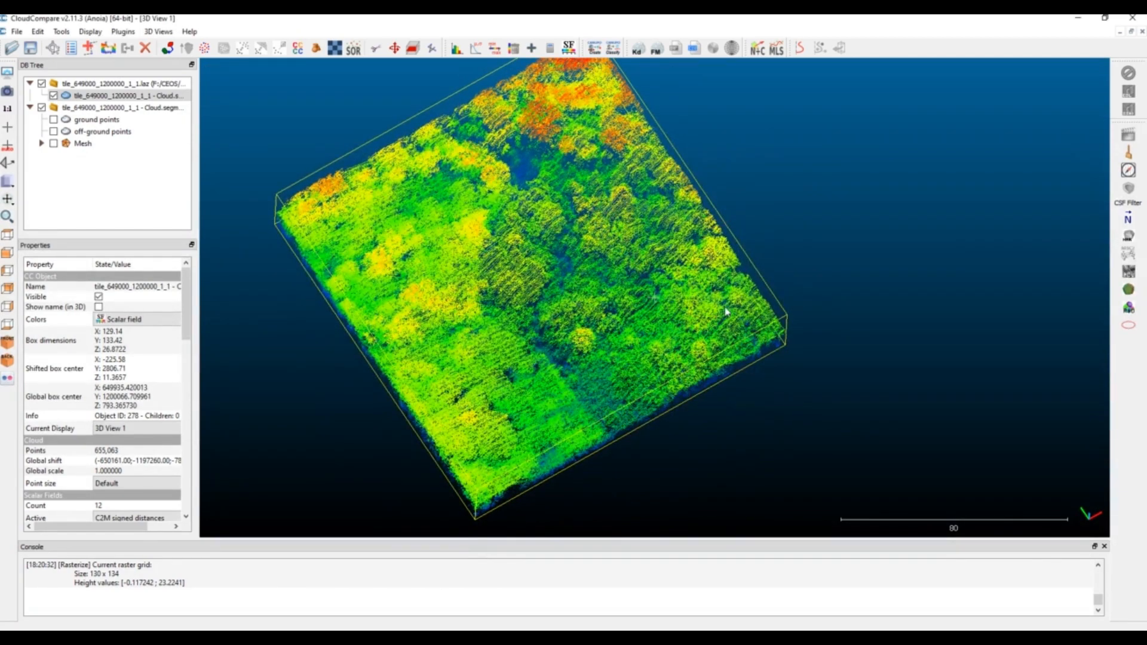
left_click_drag(804, 247, 628, 389)
left_click_drag(404, 83, 402, 138)
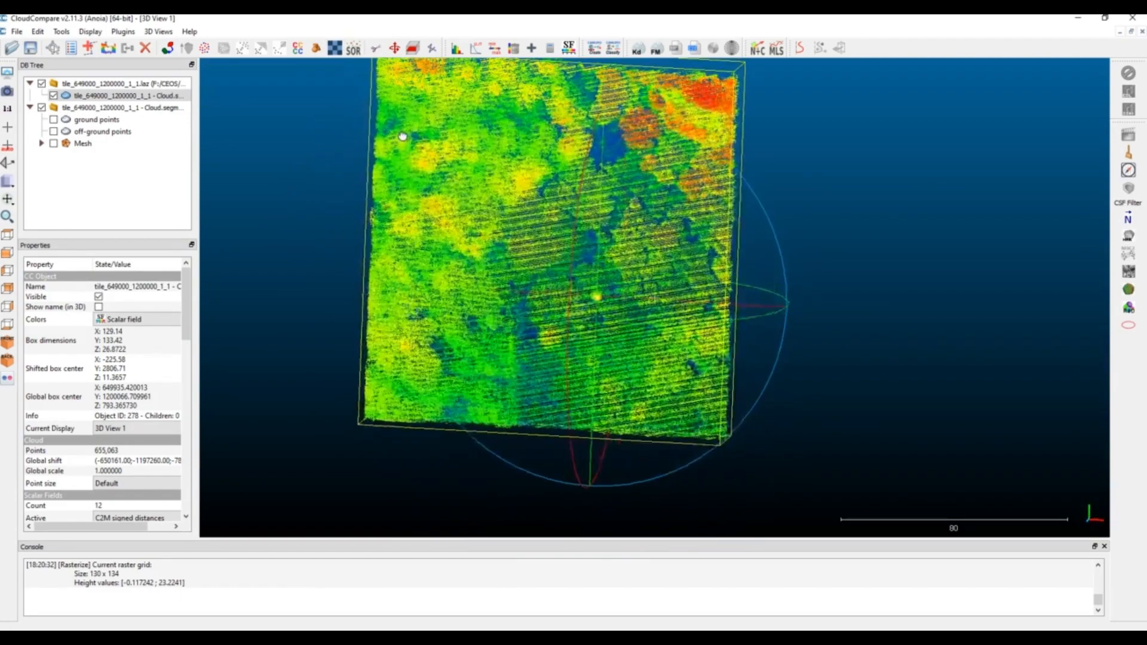
left_click_drag(492, 174, 504, 232)
left_click_drag(721, 305, 759, 241)
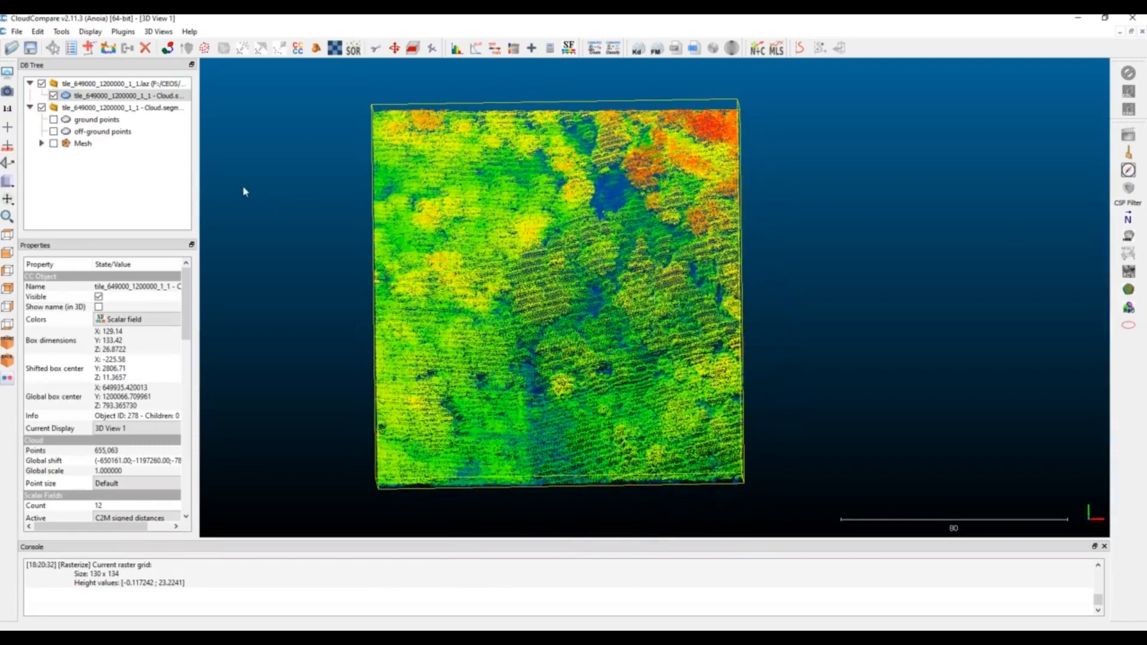